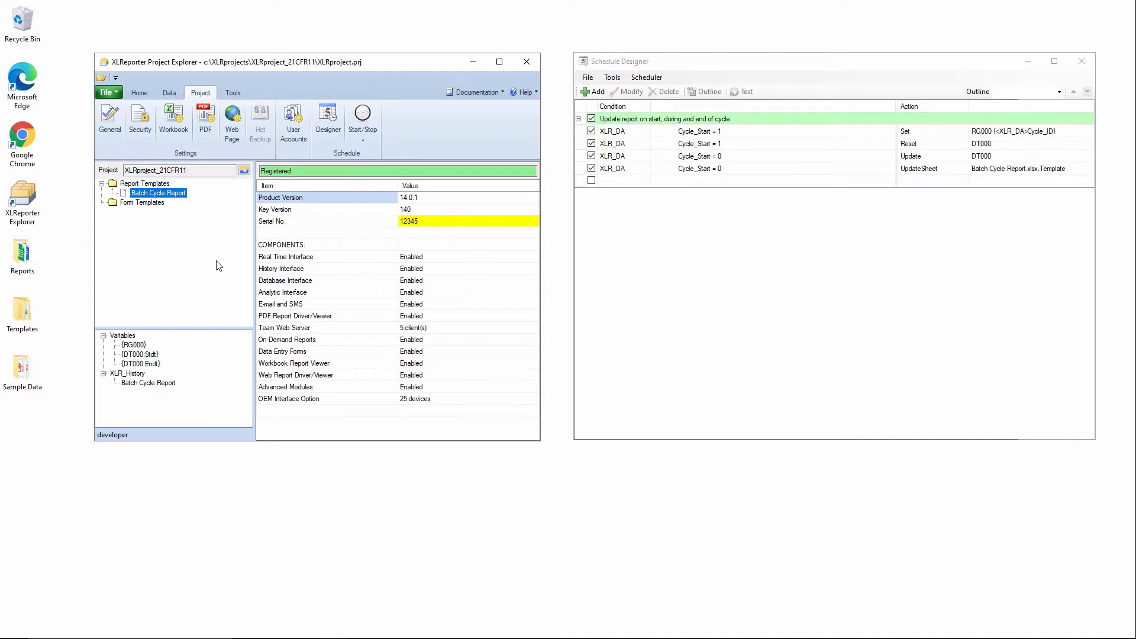
Step: Open the Batch Cycle Report template for editing and maximize its window
{"action": "double_click", "coordinate": [179, 196]}
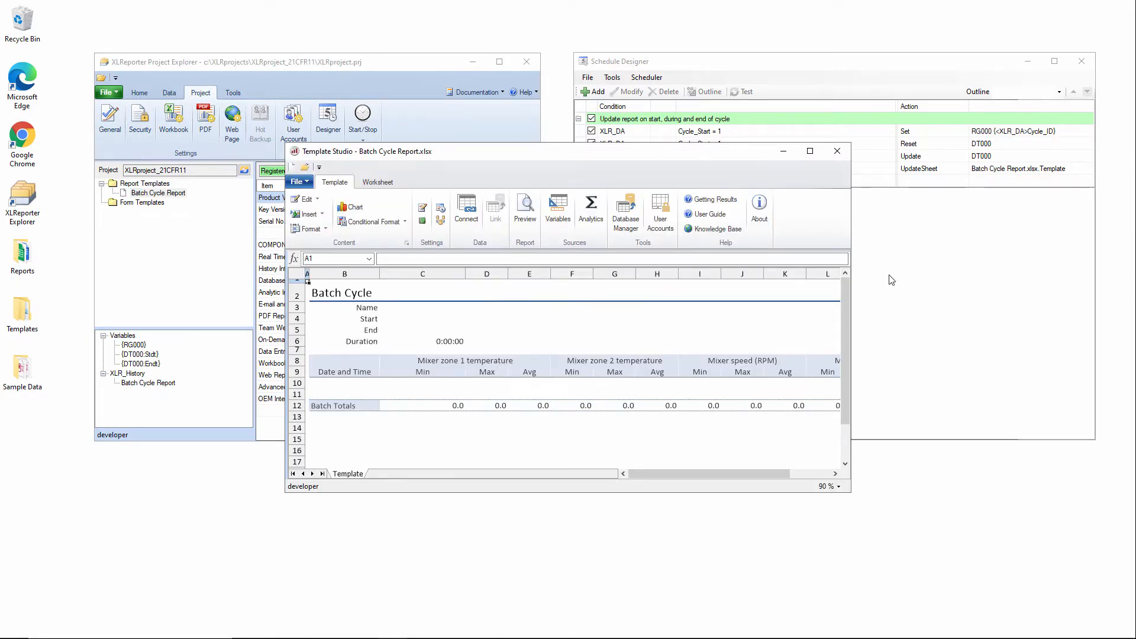
{"action": "left_click", "coordinate": [810, 151]}
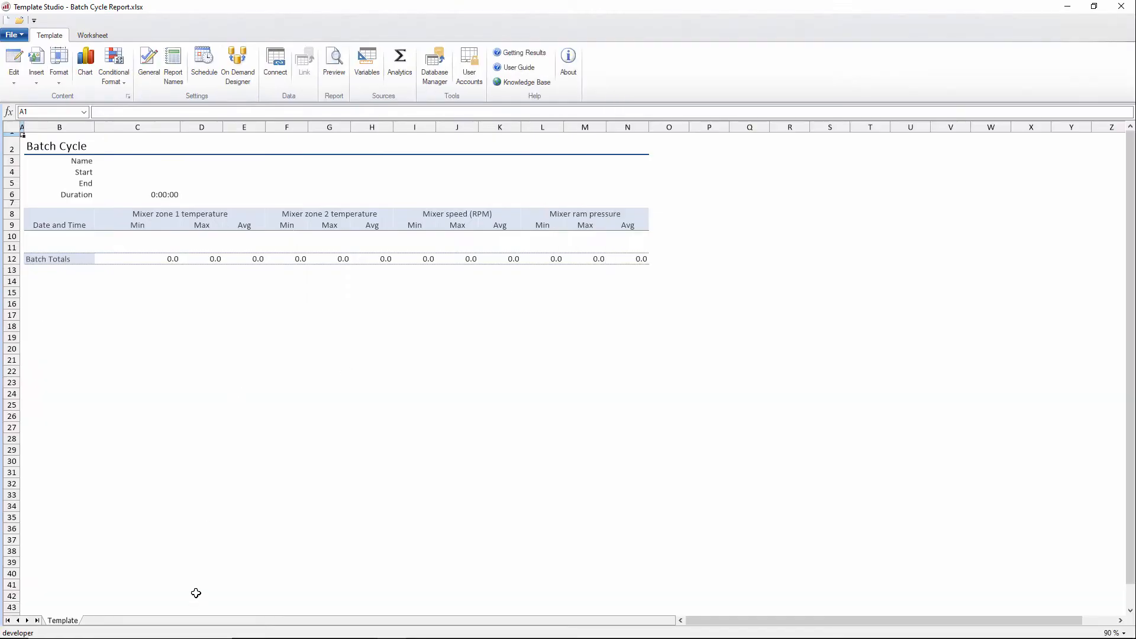
Step: Create a copy of the Template sheet
{"action": "right_click", "coordinate": [70, 625]}
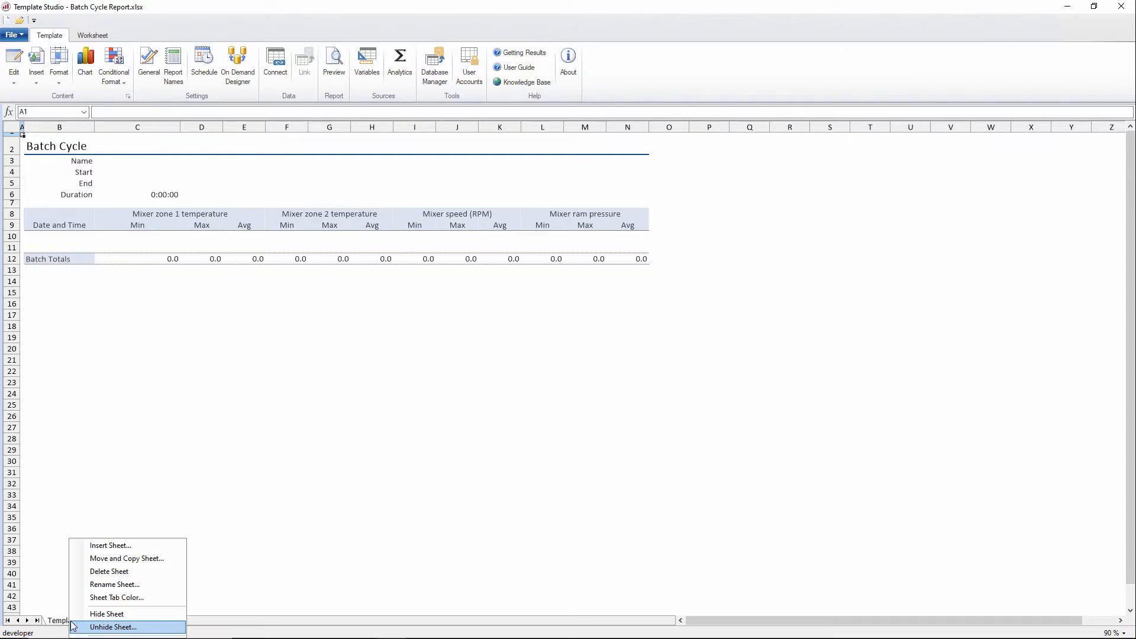
{"action": "left_click", "coordinate": [111, 559]}
{"action": "left_click", "coordinate": [512, 385]}
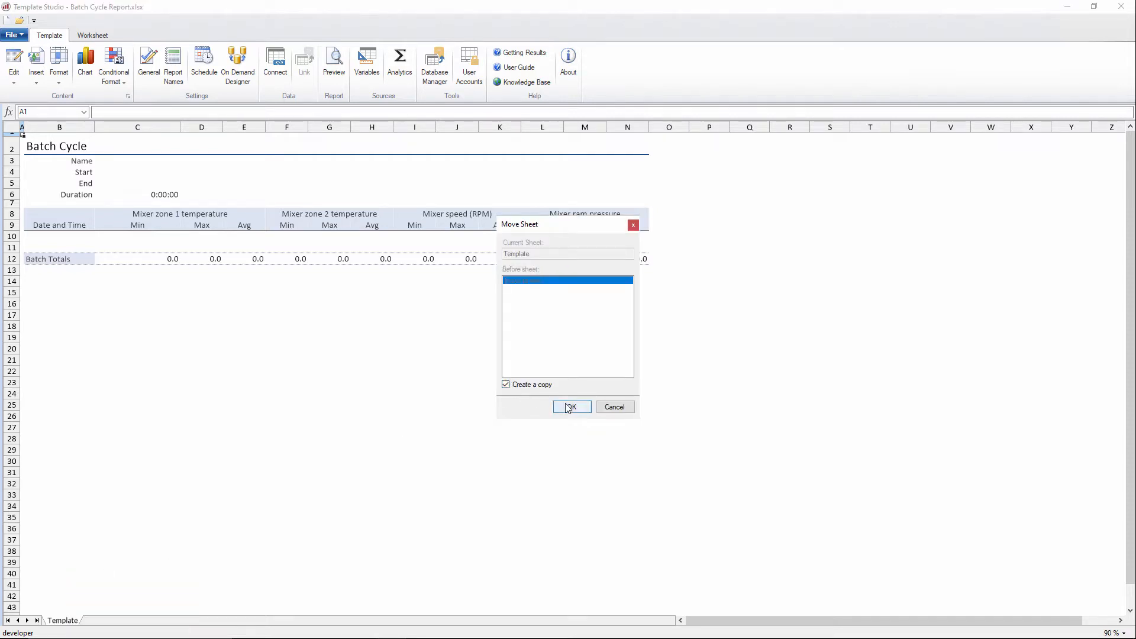
{"action": "left_click", "coordinate": [571, 407]}
Step: Rename the copied sheet to Alarms
{"action": "right_click", "coordinate": [69, 625]}
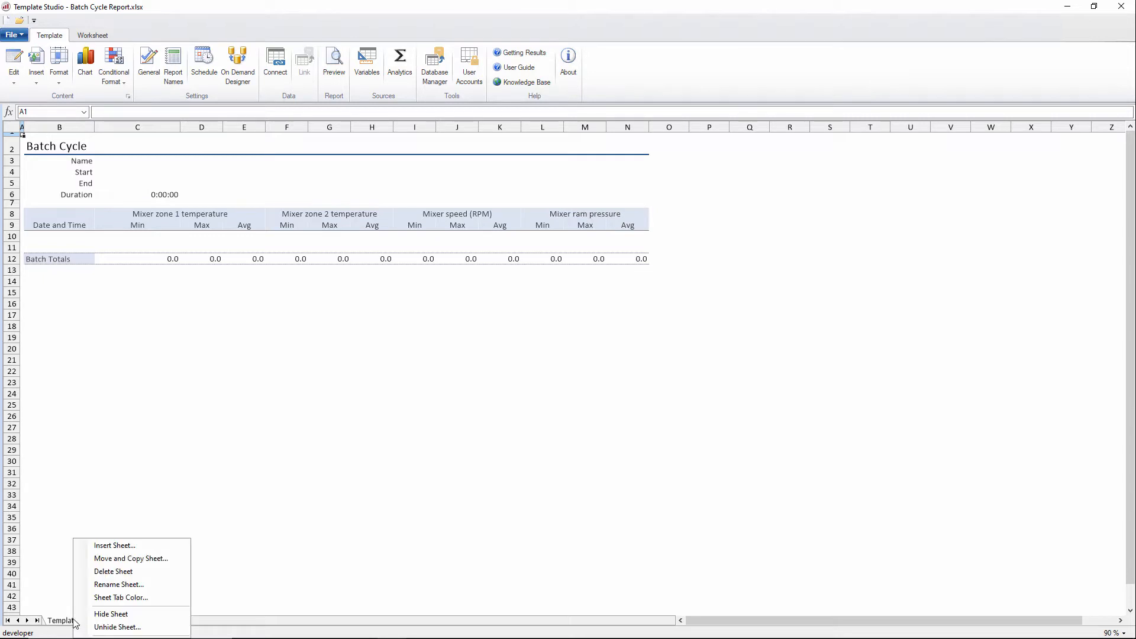
{"action": "left_click", "coordinate": [110, 585]}
{"action": "type", "text": "Alarms"}
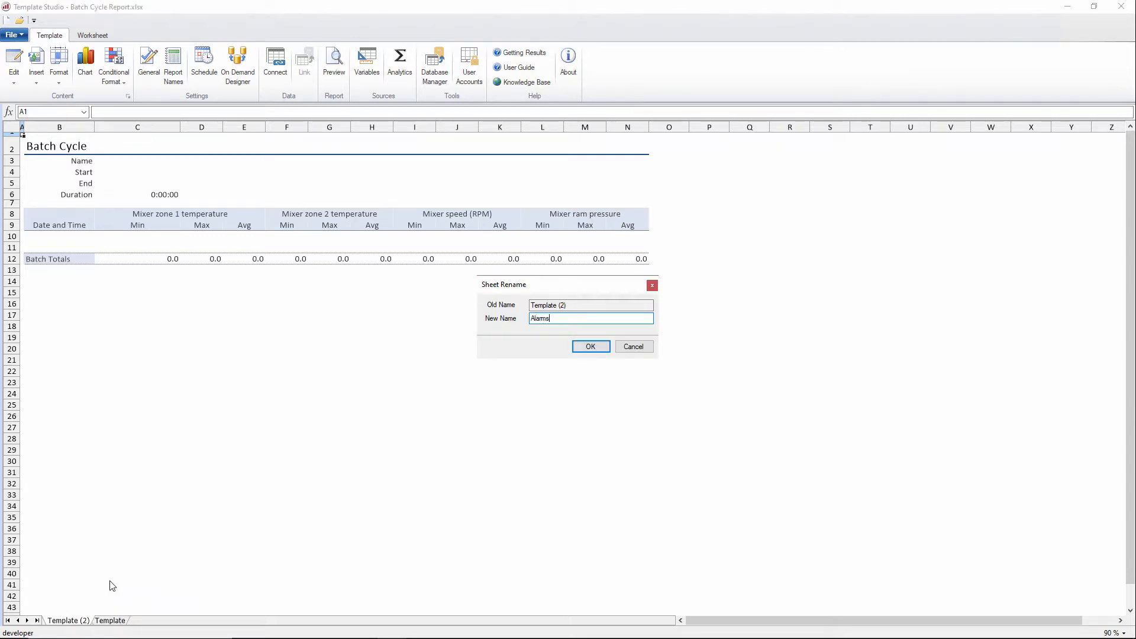
{"action": "key", "text": "Return"}
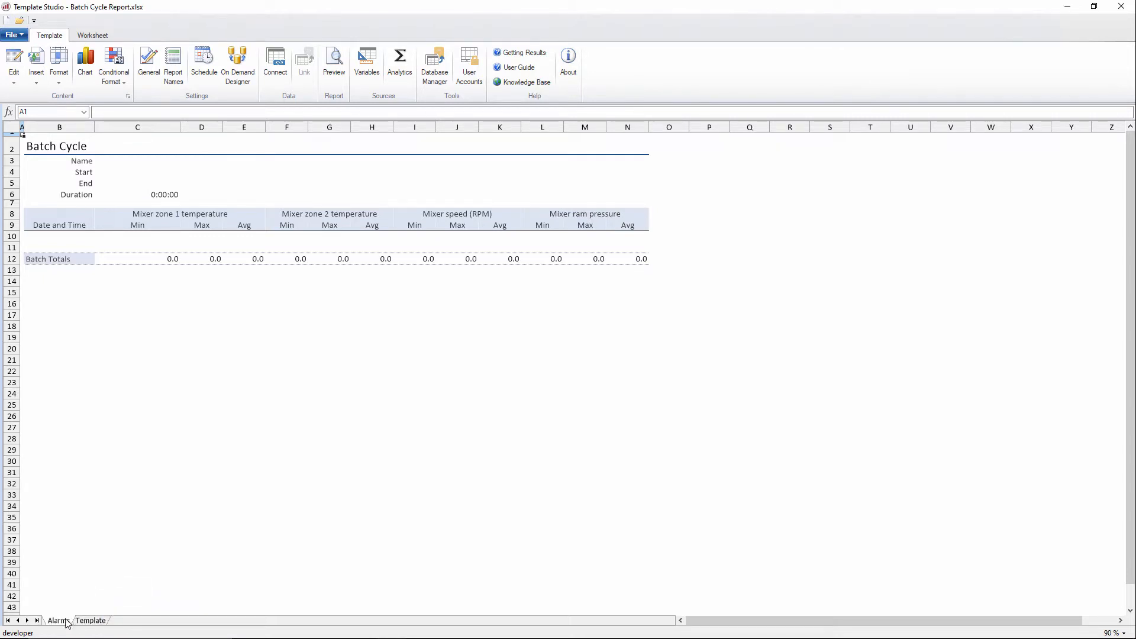
Step: Move the Alarms sheet to the end, after the Template sheet
{"action": "right_click", "coordinate": [66, 623]}
{"action": "left_click", "coordinate": [115, 556]}
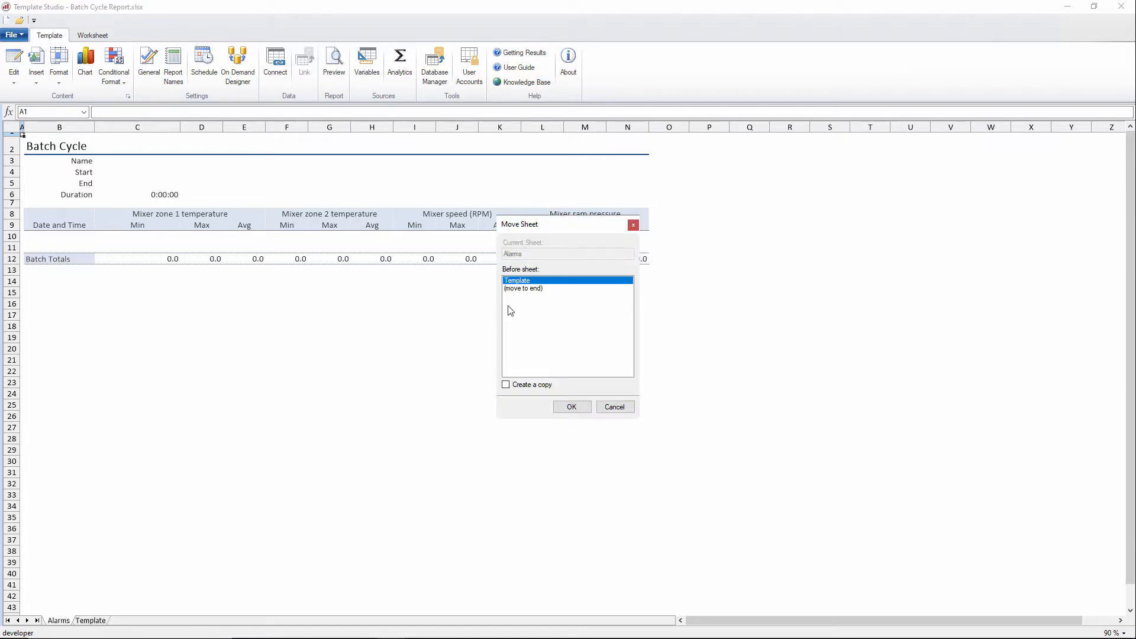
{"action": "left_click", "coordinate": [523, 289]}
{"action": "left_click", "coordinate": [570, 408]}
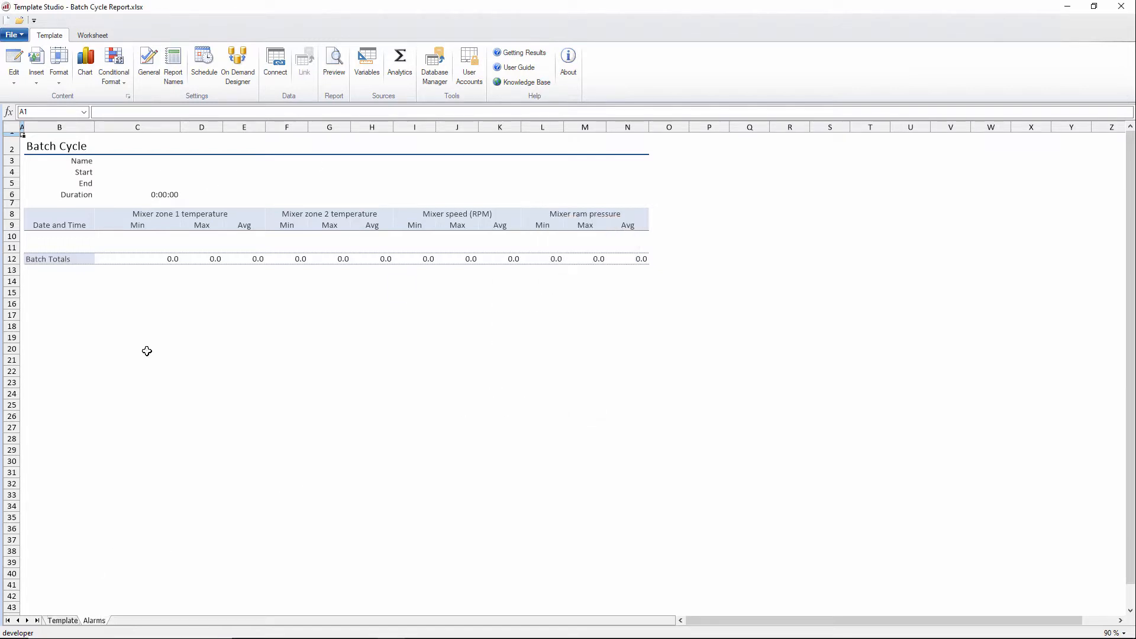
Step: Clear the mixer group headings in row 8 across columns C to N
{"action": "left_click", "coordinate": [153, 214]}
{"action": "left_click_drag", "start_coordinate": [365, 223], "coordinate": [579, 213]}
{"action": "key", "text": "Delete"}
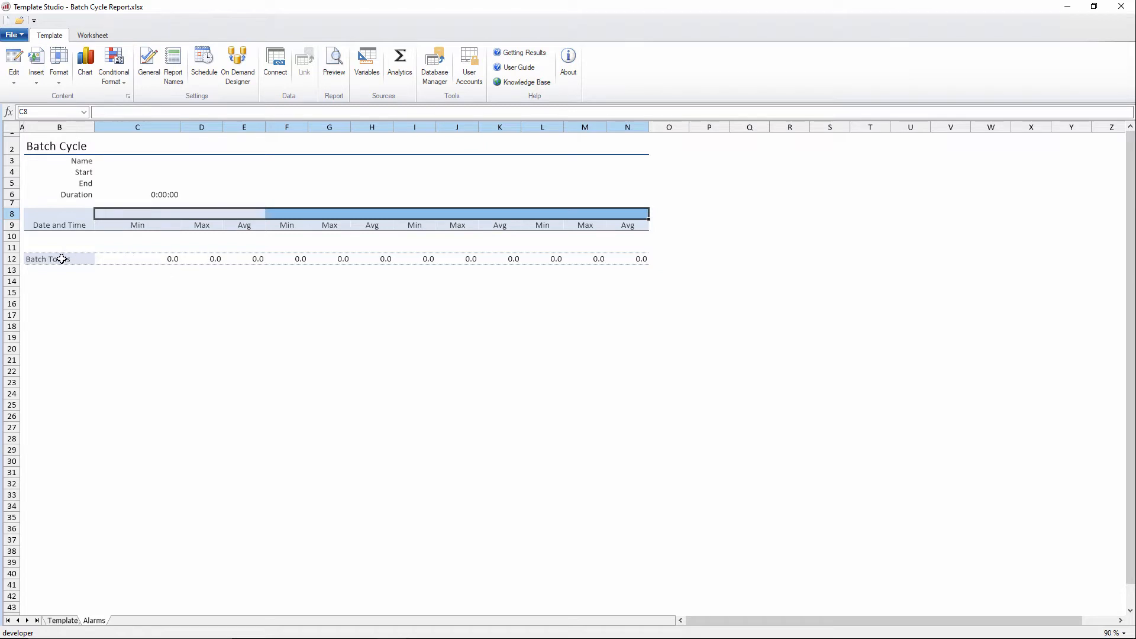
Step: Clear the Batch Totals row and label cell B12 as Batch End
{"action": "left_click_drag", "start_coordinate": [60, 258], "coordinate": [610, 258]}
{"action": "key", "text": "Delete"}
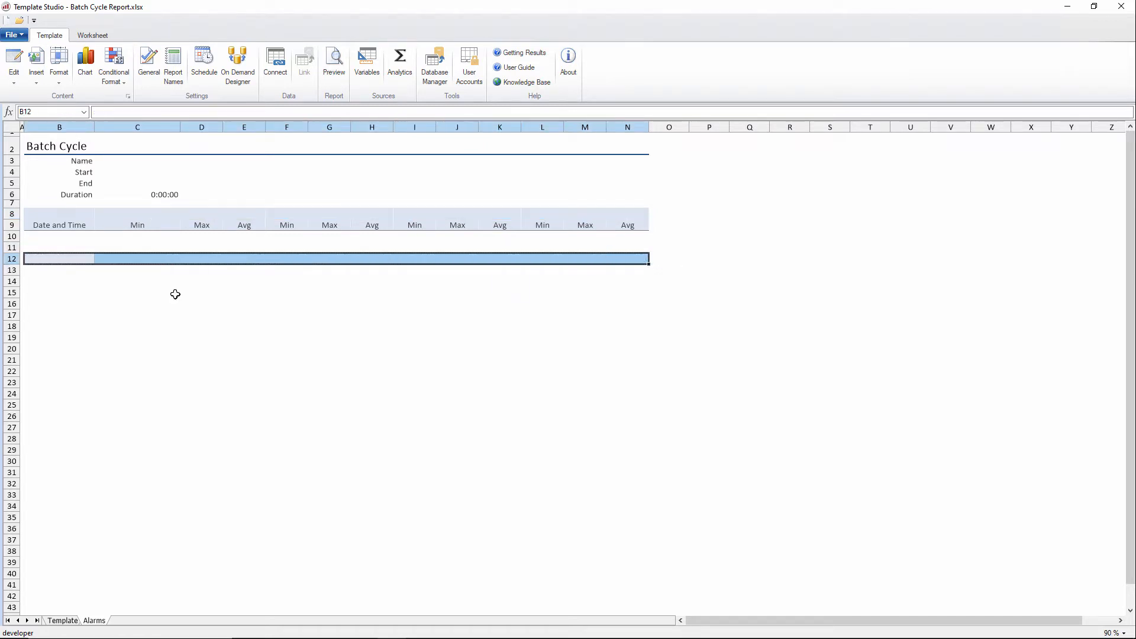
{"action": "left_click", "coordinate": [64, 256]}
{"action": "type", "text": "Batch End"}
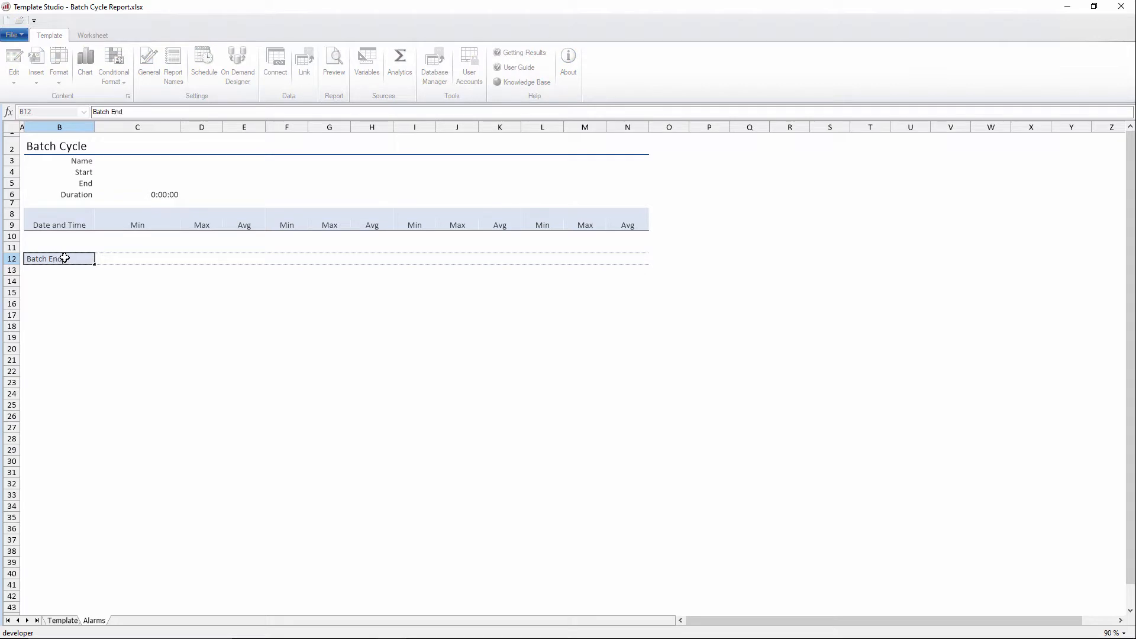
{"action": "key", "text": "Return"}
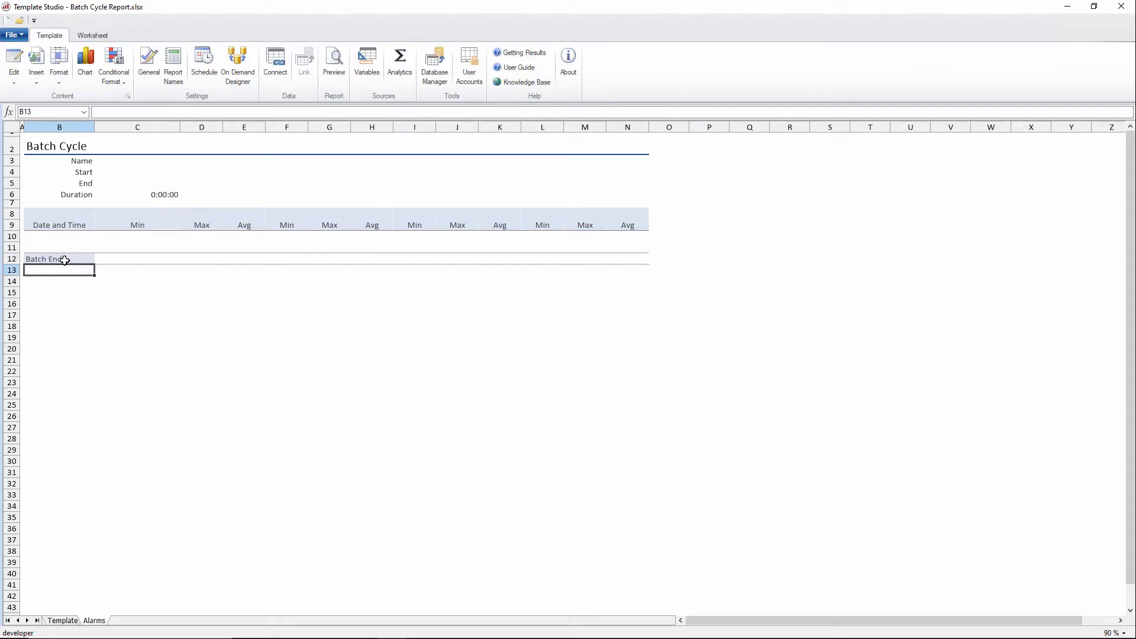
Step: Replace the headers in C9 and D9 with AckBy and AckTime
{"action": "left_click", "coordinate": [140, 229]}
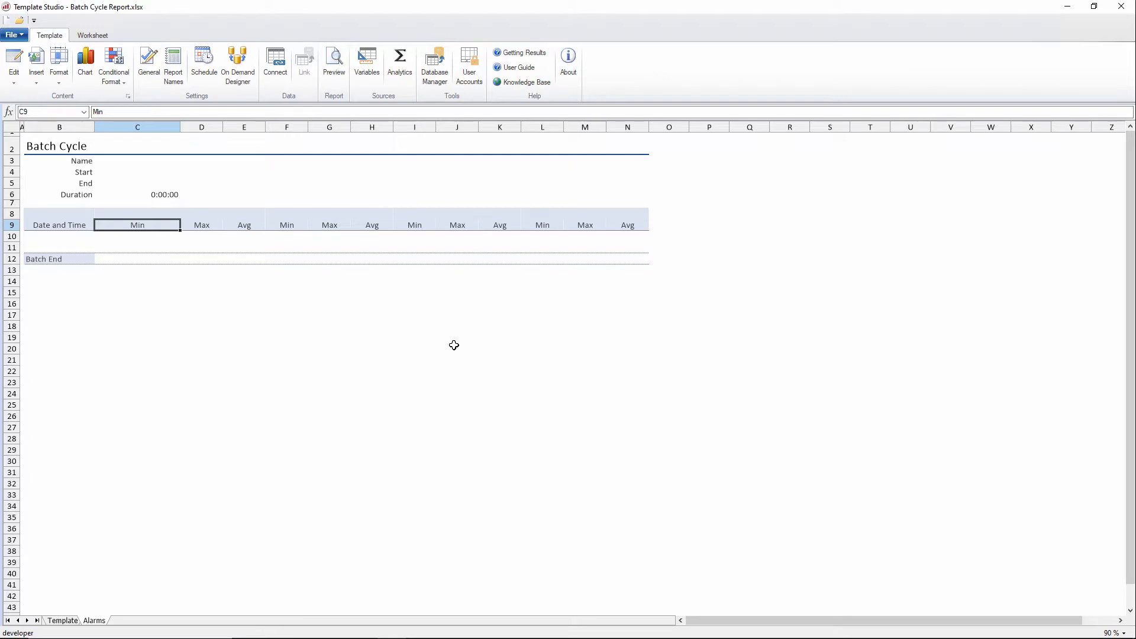
{"action": "type", "text": "AckBy"}
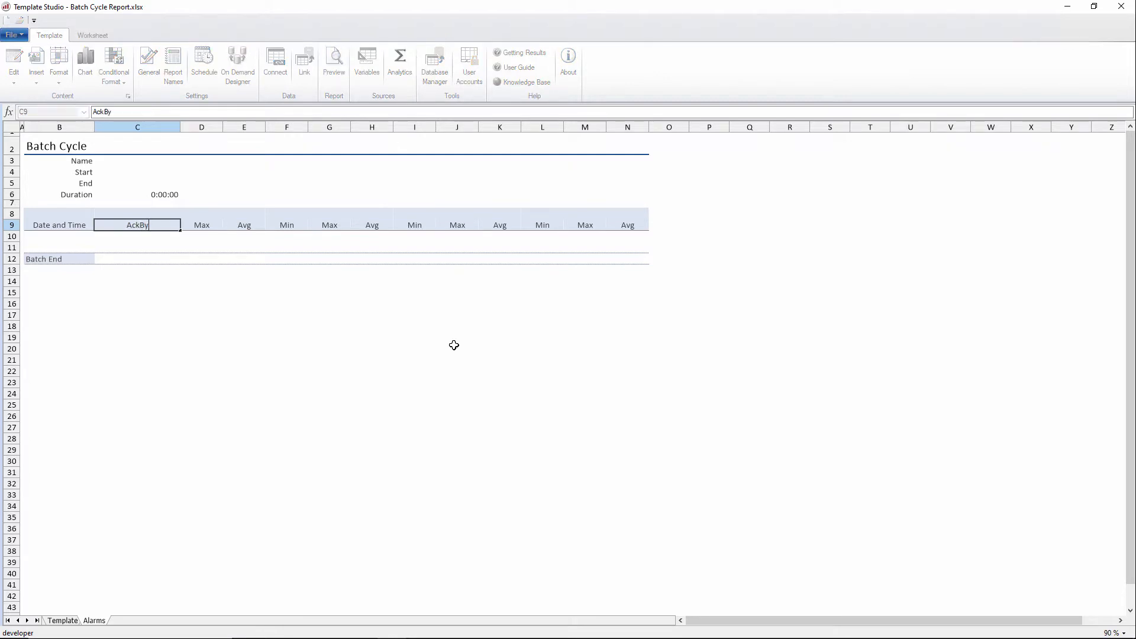
{"action": "key", "text": "Tab"}
{"action": "type", "text": "Ack"}
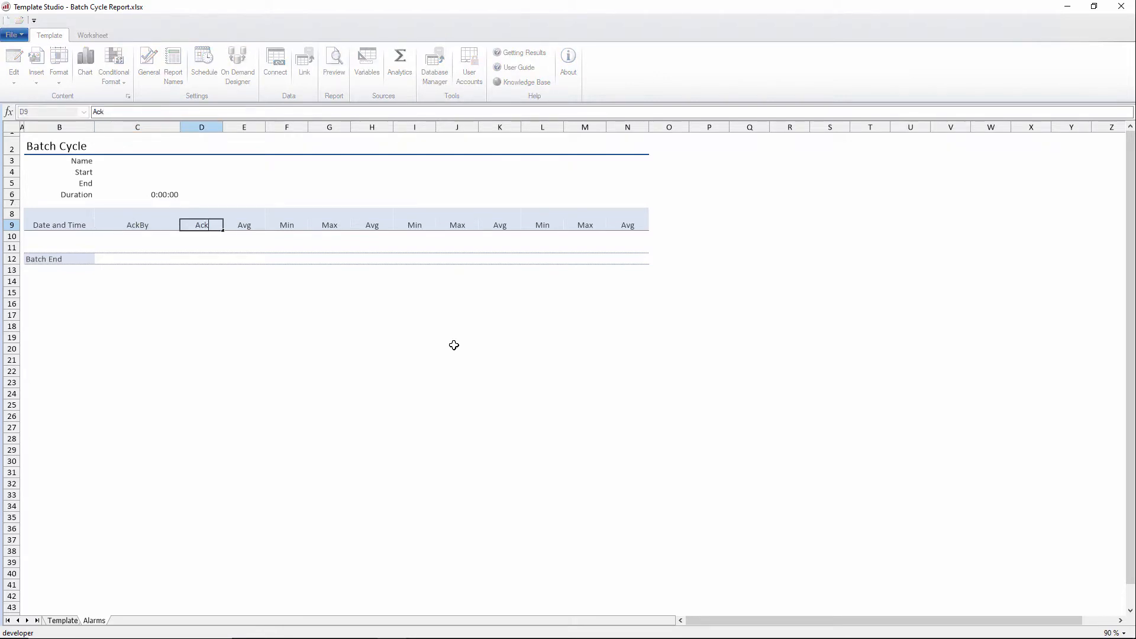
{"action": "type", "text": "Tie"}
{"action": "key", "text": "Tab"}
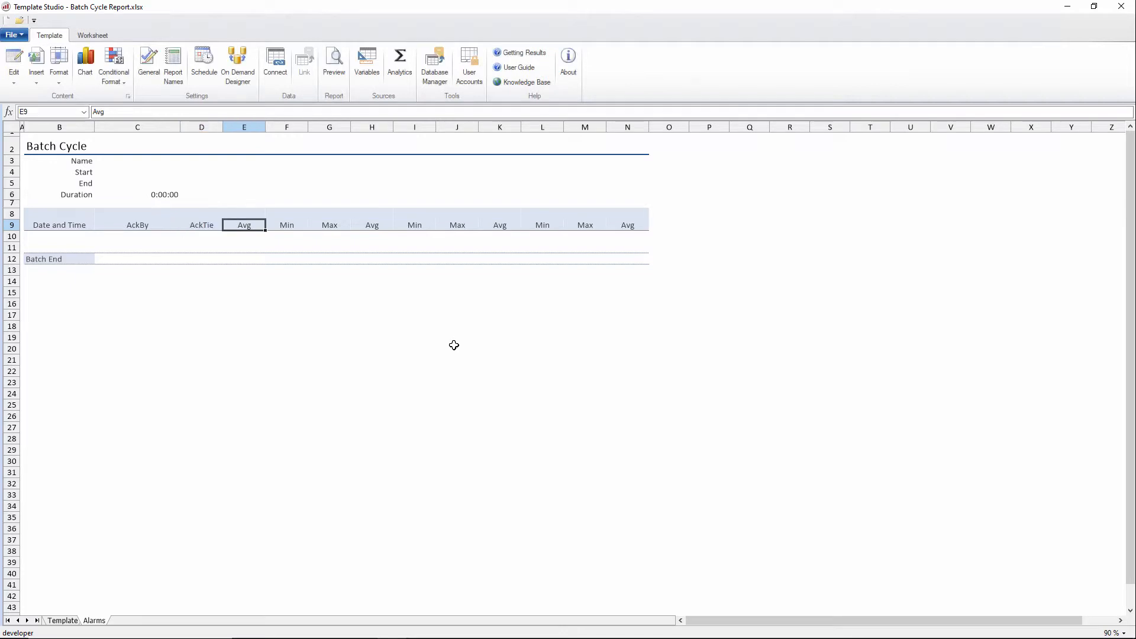
{"action": "key", "text": "shift+Tab"}
{"action": "type", "text": "AckTime"}
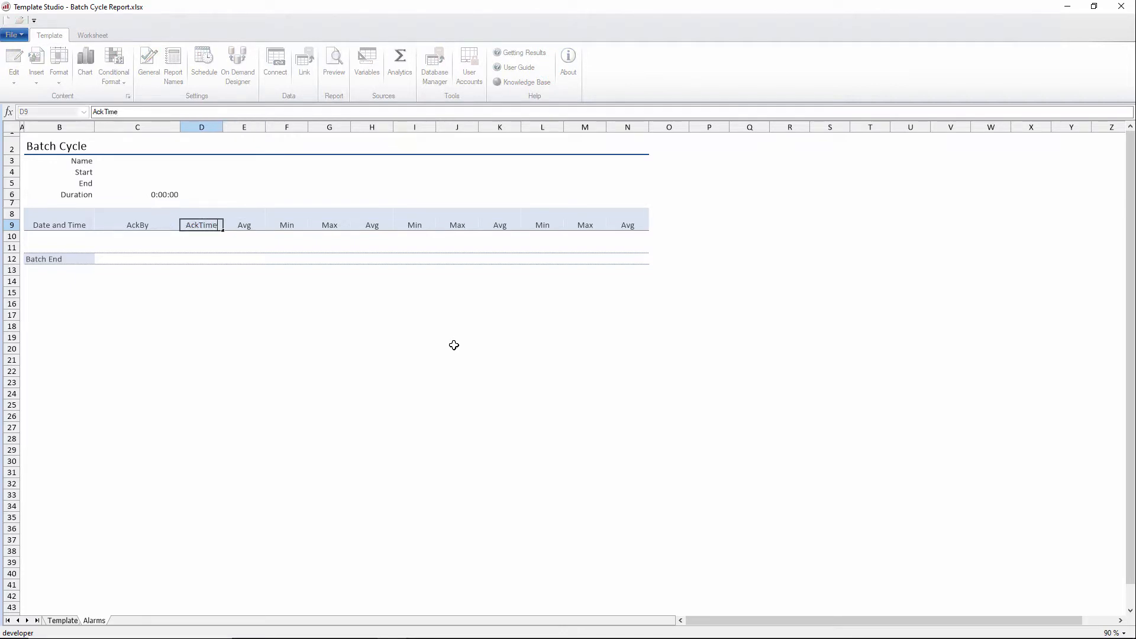
{"action": "key", "text": "Tab"}
Step: Enter headers AlarmID, AlarmState, EndTime and Message in cells E9 through H9
{"action": "type", "text": "AlarmID"}
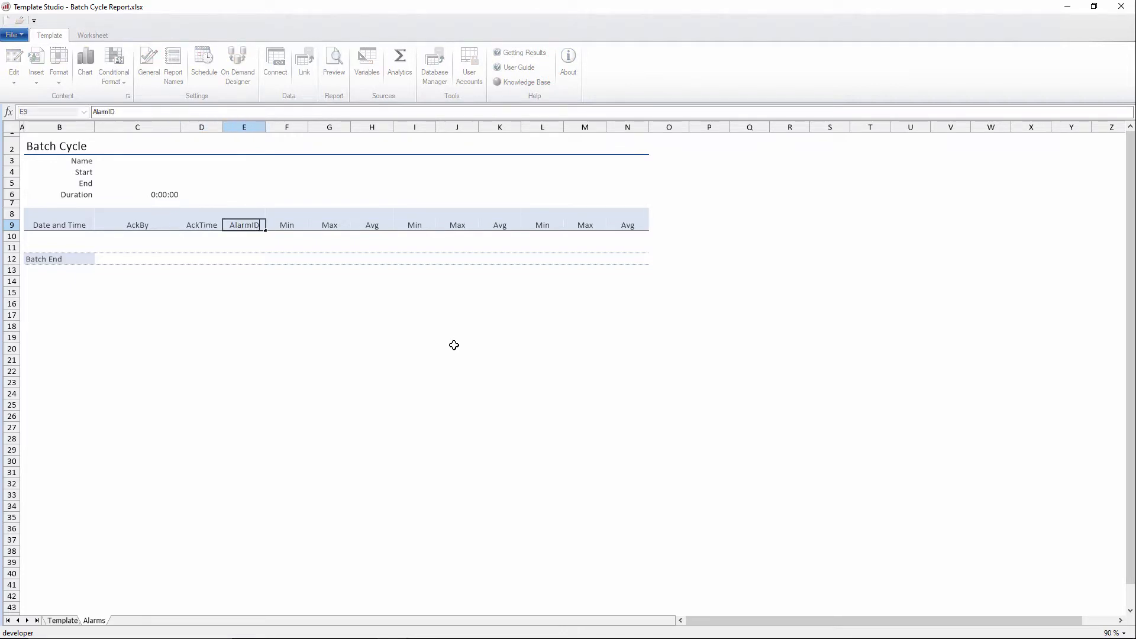
{"action": "key", "text": "Tab"}
{"action": "type", "text": "AlarmState"}
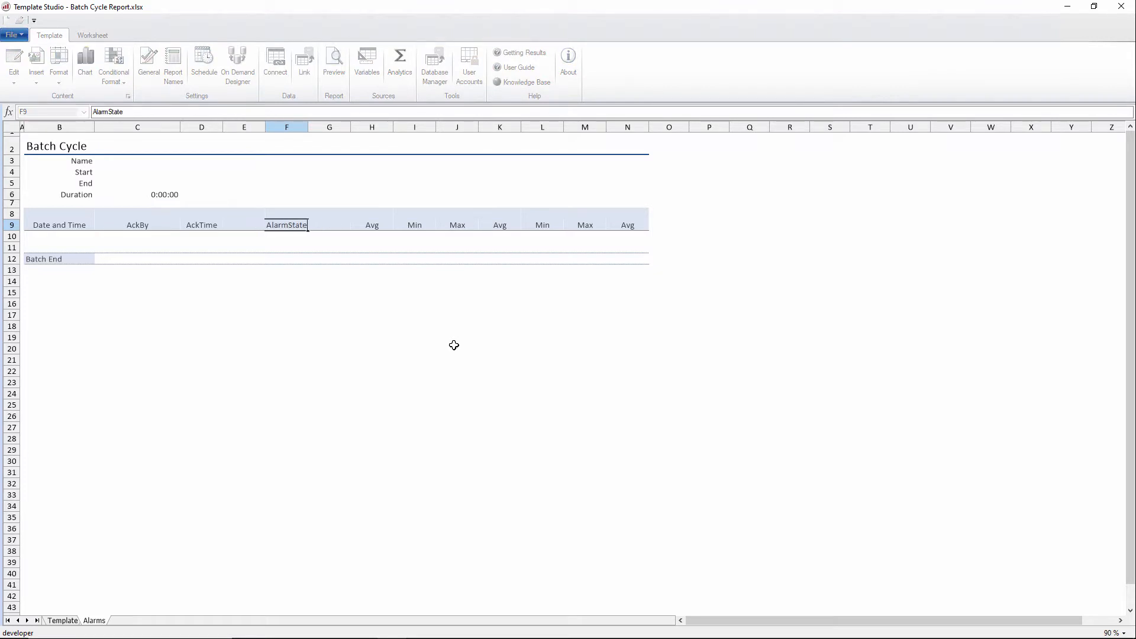
{"action": "key", "text": "Tab"}
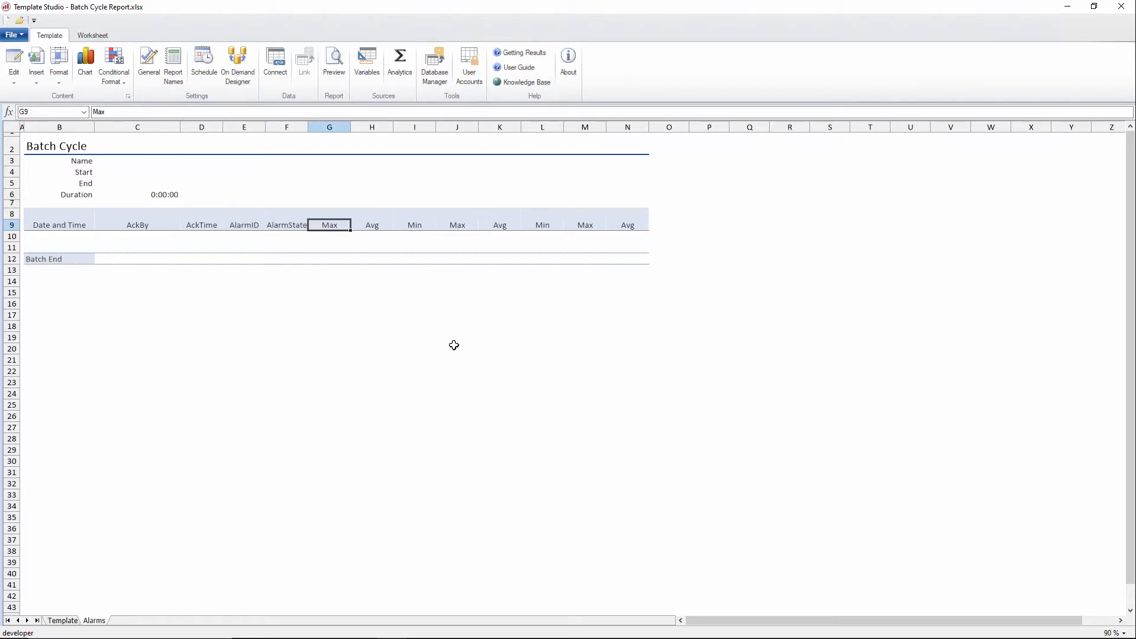
{"action": "type", "text": "EndTIme"}
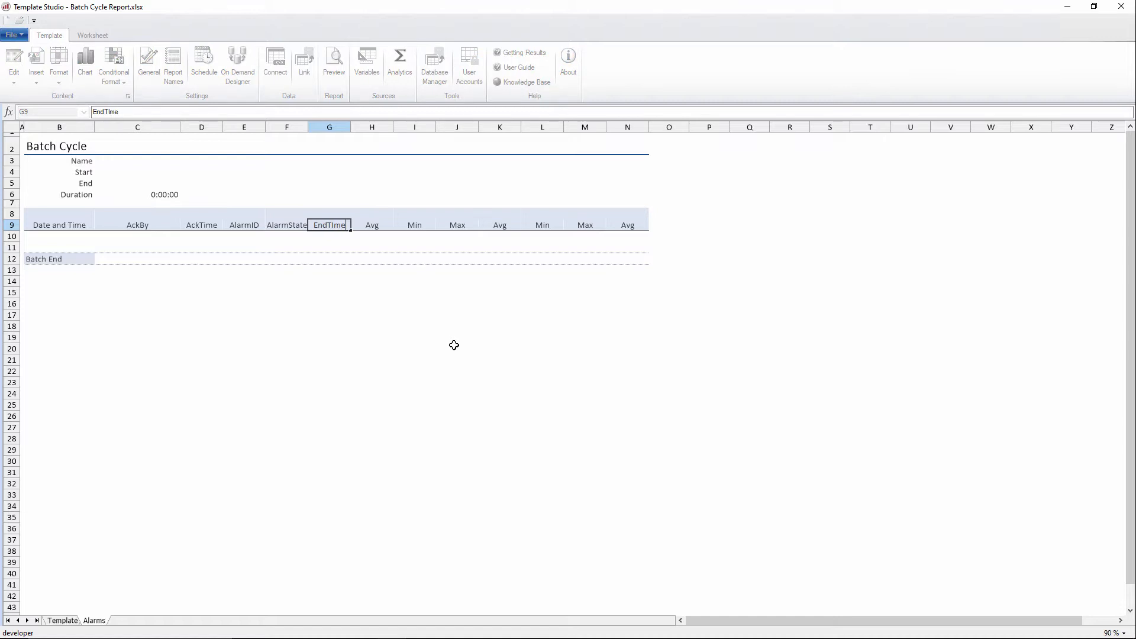
{"action": "key", "text": "Tab"}
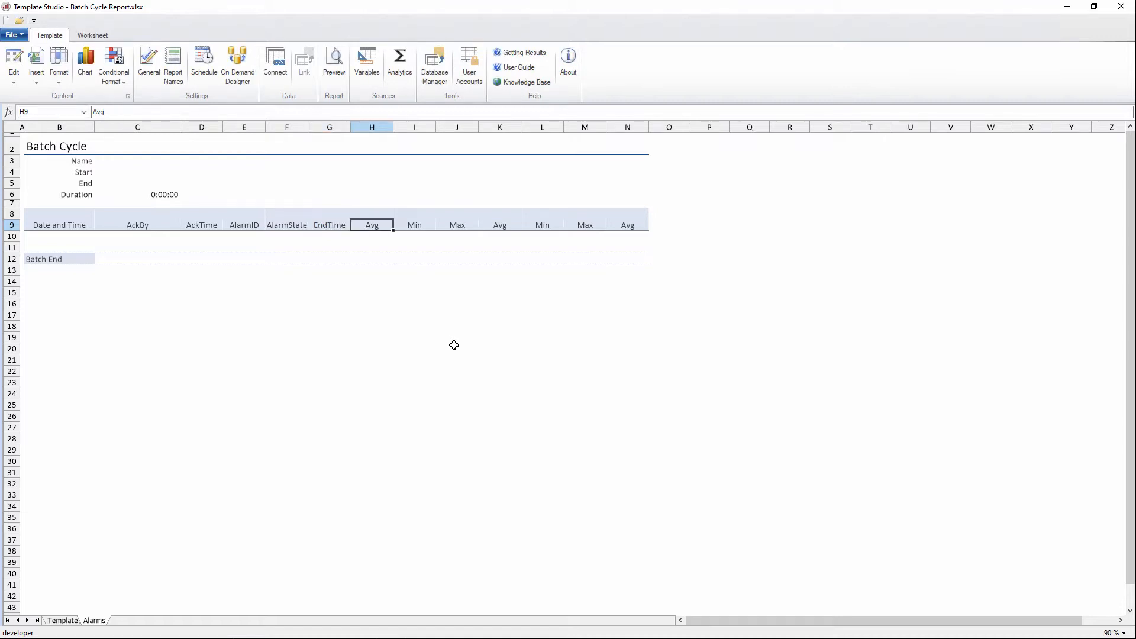
{"action": "type", "text": "Message"}
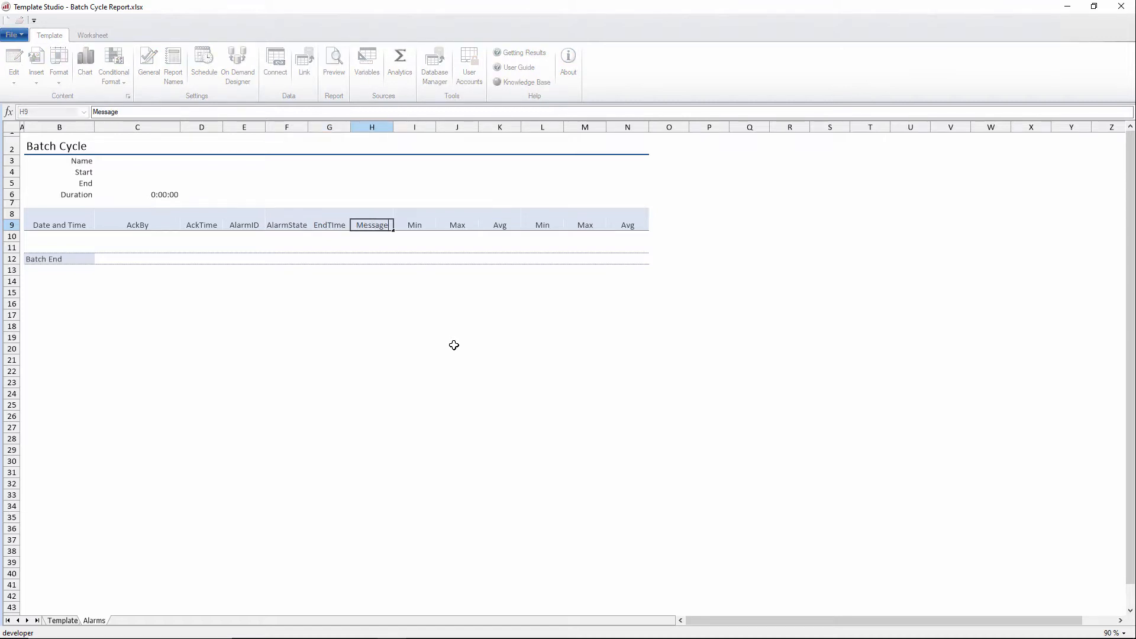
Step: Enter headers TagName and TagValue in cells I9 and J9
{"action": "key", "text": "Tab"}
{"action": "type", "text": "TagN"}
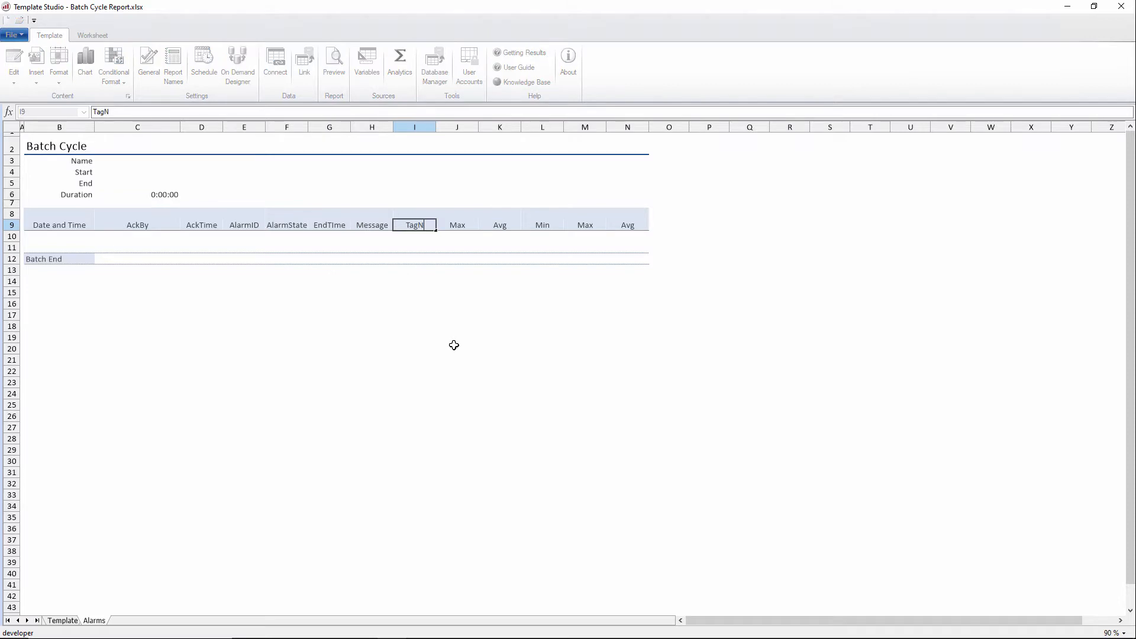
{"action": "type", "text": "ame"}
{"action": "key", "text": "Tab"}
{"action": "type", "text": "TagVa"}
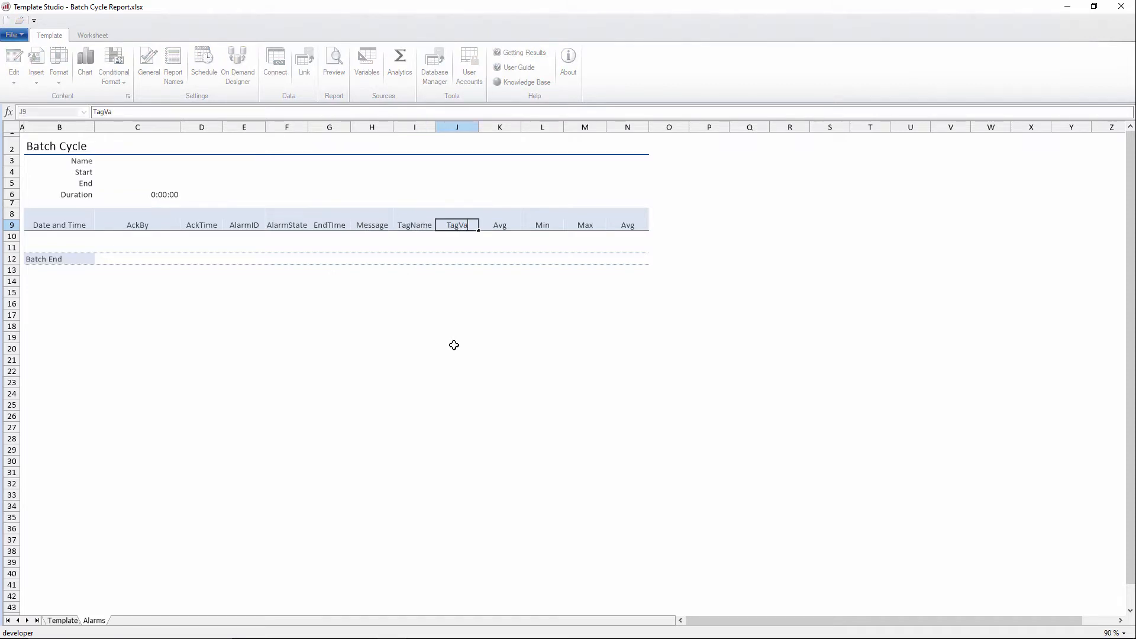
{"action": "type", "text": "lue"}
{"action": "key", "text": "Return"}
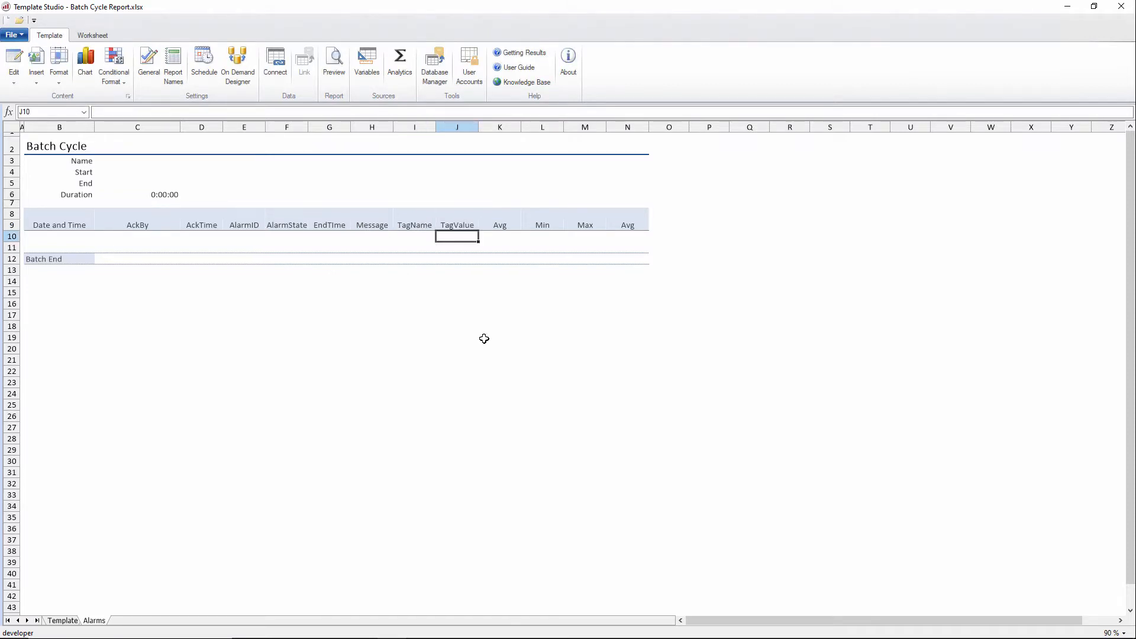
Step: Hide the unused columns K to N
{"action": "left_click_drag", "start_coordinate": [509, 122], "coordinate": [634, 142]}
{"action": "right_click", "coordinate": [635, 131]}
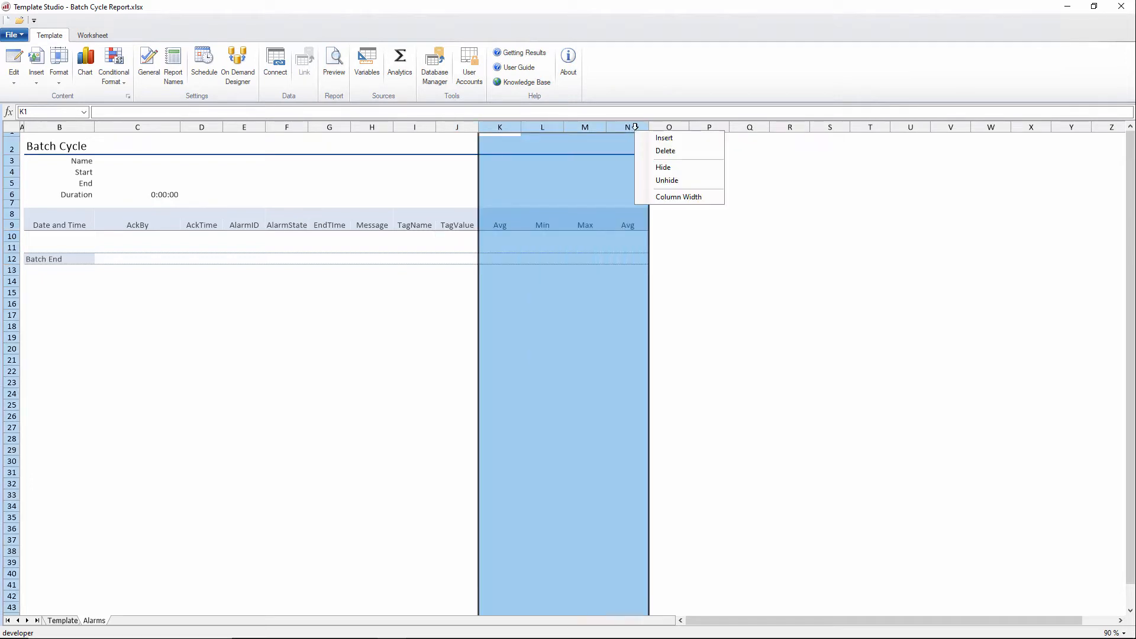
{"action": "left_click", "coordinate": [661, 168]}
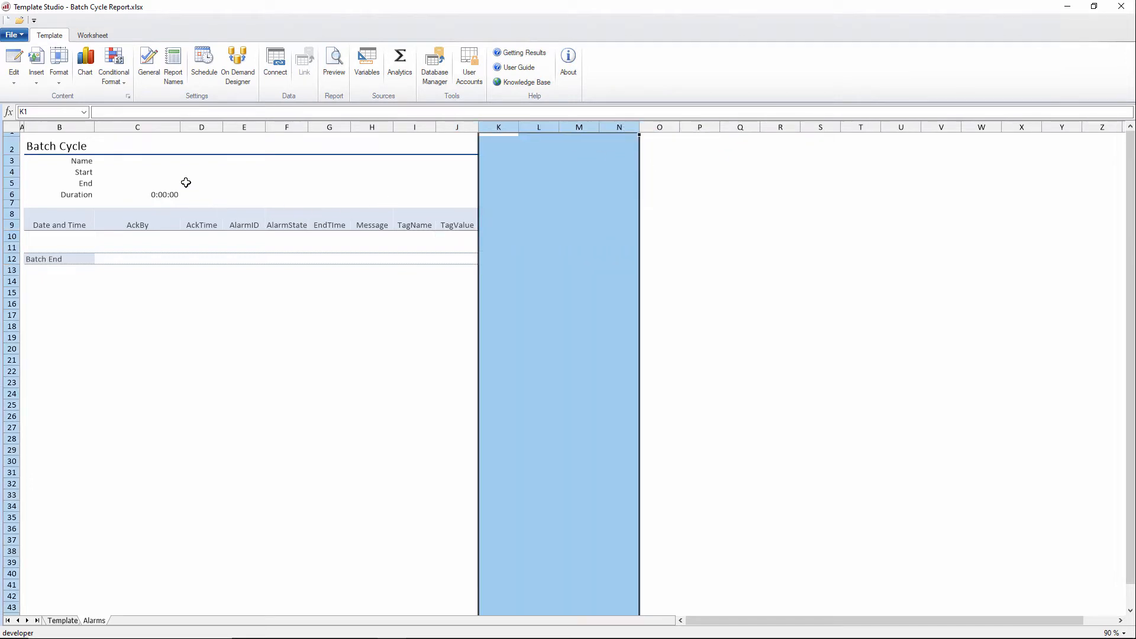
Step: Widen columns D through J
{"action": "left_click_drag", "start_coordinate": [206, 126], "coordinate": [459, 162]}
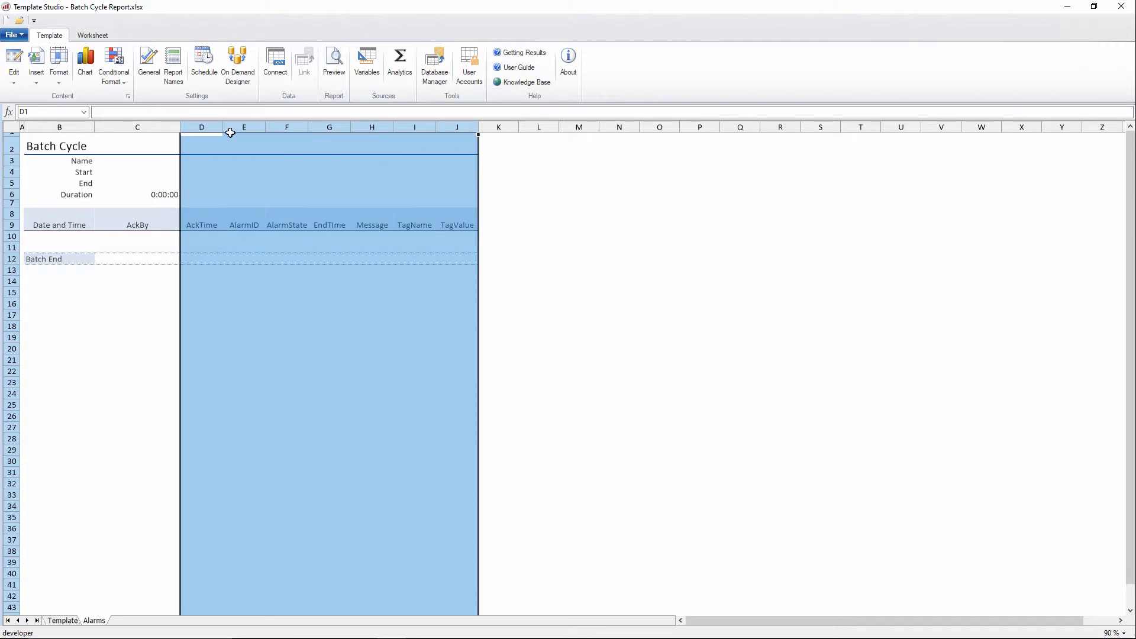
{"action": "left_click_drag", "start_coordinate": [226, 128], "coordinate": [267, 127]}
{"action": "left_click", "coordinate": [197, 295]}
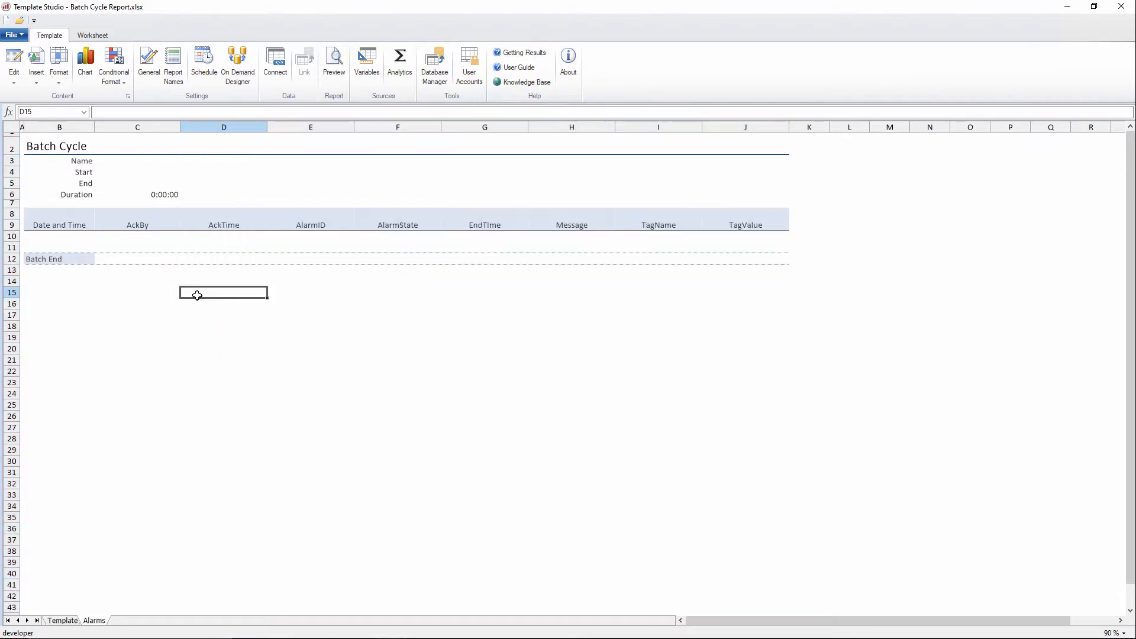
Step: Copy the date-and-time data cells B10:B11
{"action": "left_click_drag", "start_coordinate": [89, 237], "coordinate": [89, 246]}
{"action": "right_click", "coordinate": [90, 242]}
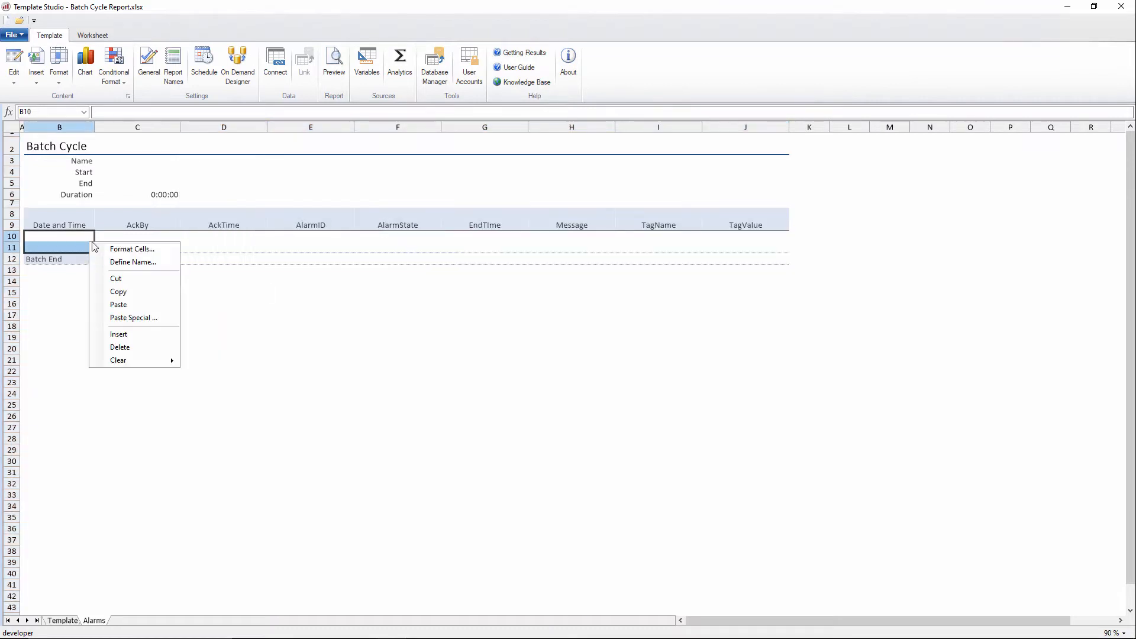
{"action": "left_click", "coordinate": [146, 291]}
Step: Paste only the formats of the copied date cells into G10:G11 using Paste Special
{"action": "left_click_drag", "start_coordinate": [244, 236], "coordinate": [245, 245]}
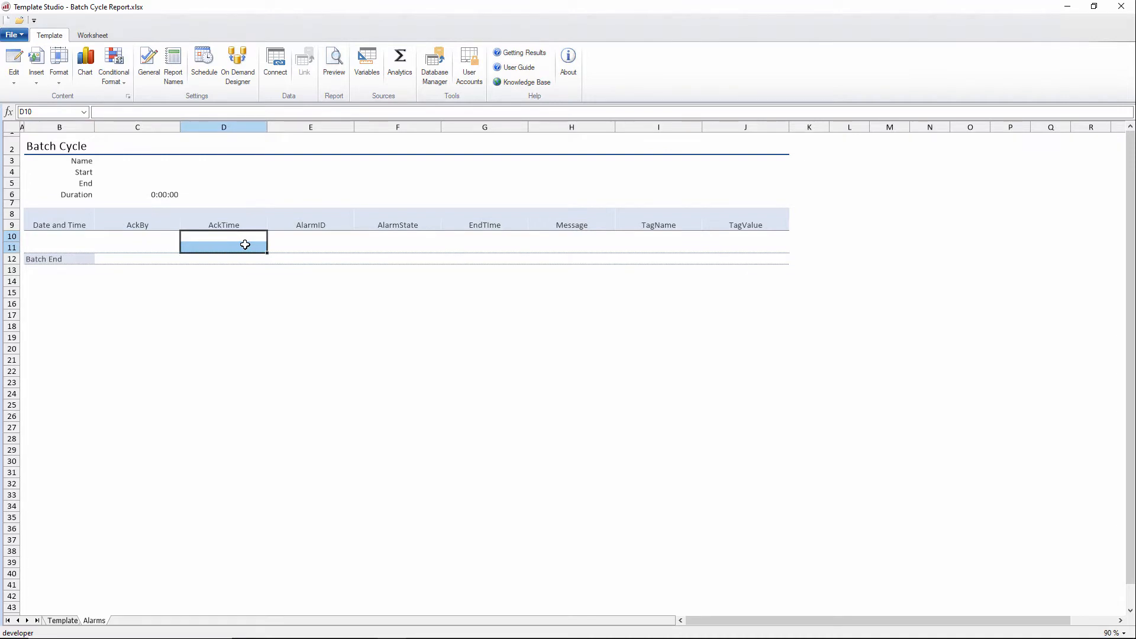
{"action": "left_click_drag", "start_coordinate": [491, 238], "coordinate": [494, 245]}
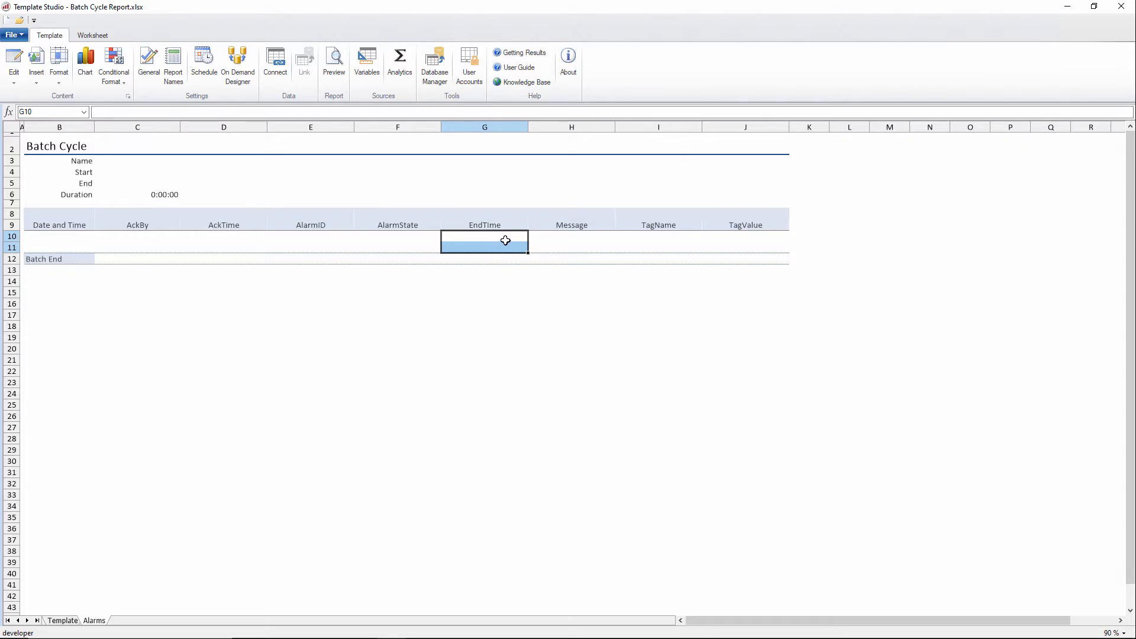
{"action": "right_click", "coordinate": [505, 240]}
{"action": "left_click", "coordinate": [569, 317]}
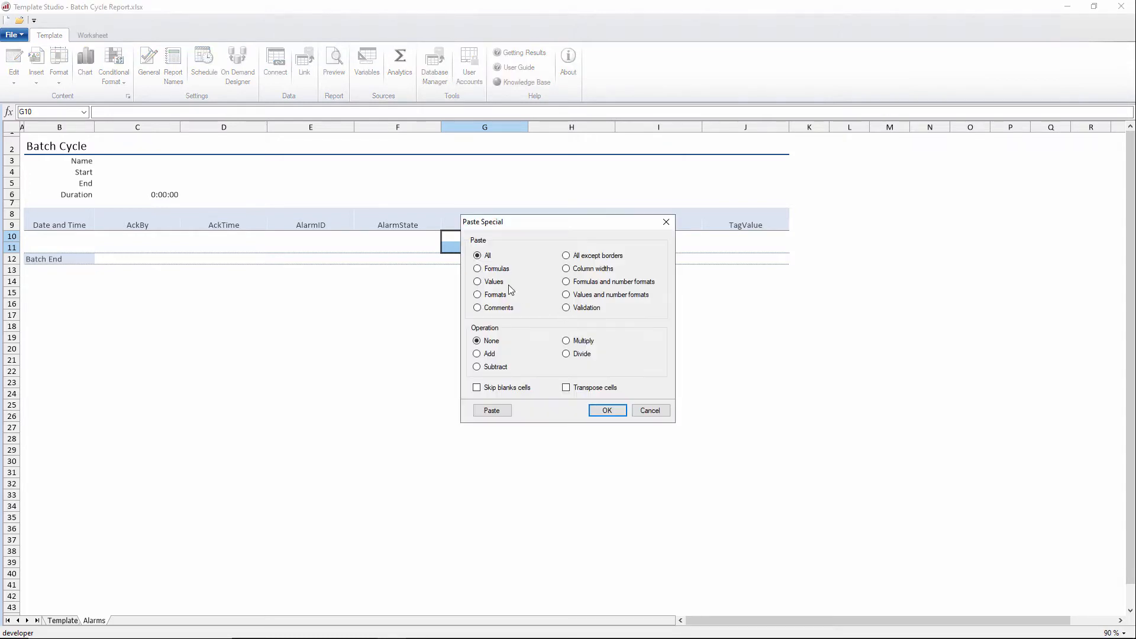
{"action": "left_click", "coordinate": [486, 294]}
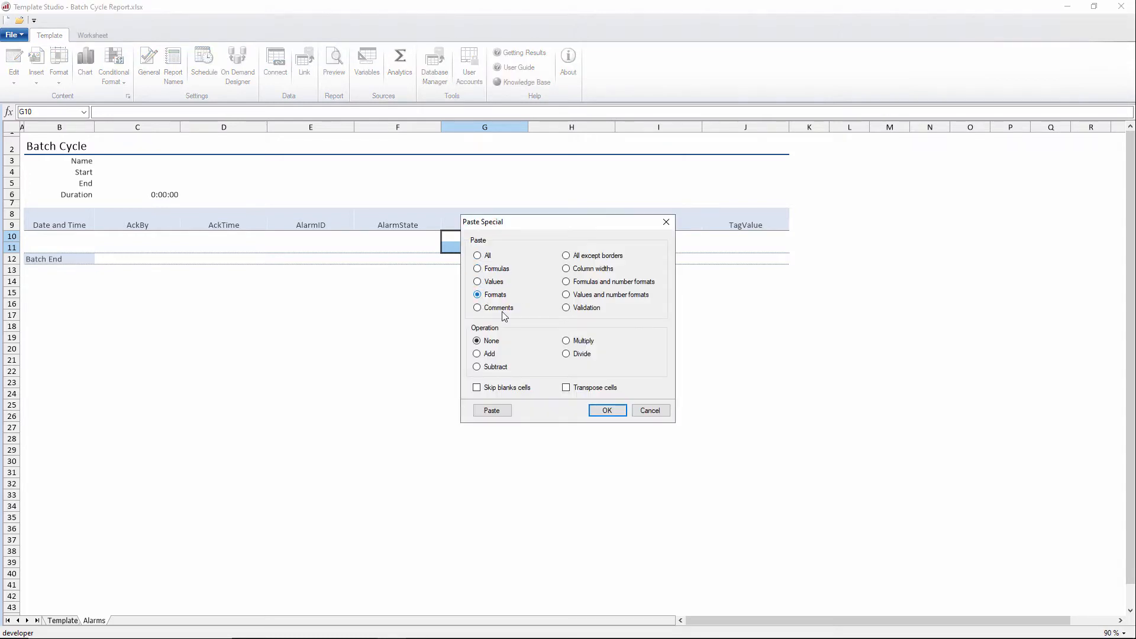
{"action": "left_click", "coordinate": [607, 411]}
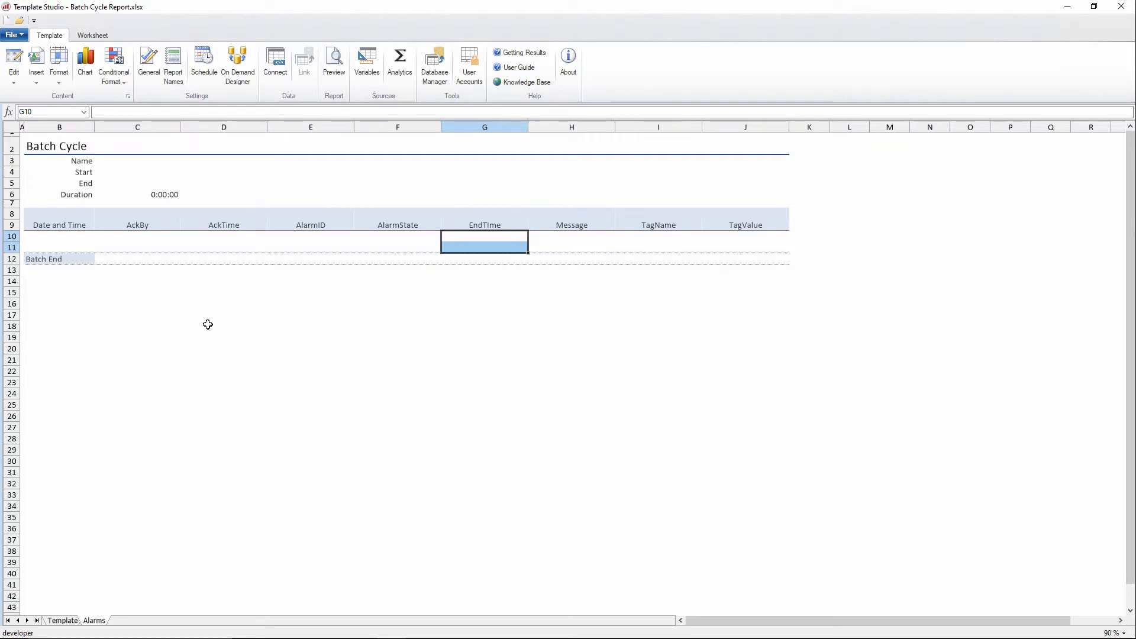
Step: Open the connections for cell B10 and start a new Raw Values group using the XLR_Alarm connector
{"action": "left_click", "coordinate": [59, 236]}
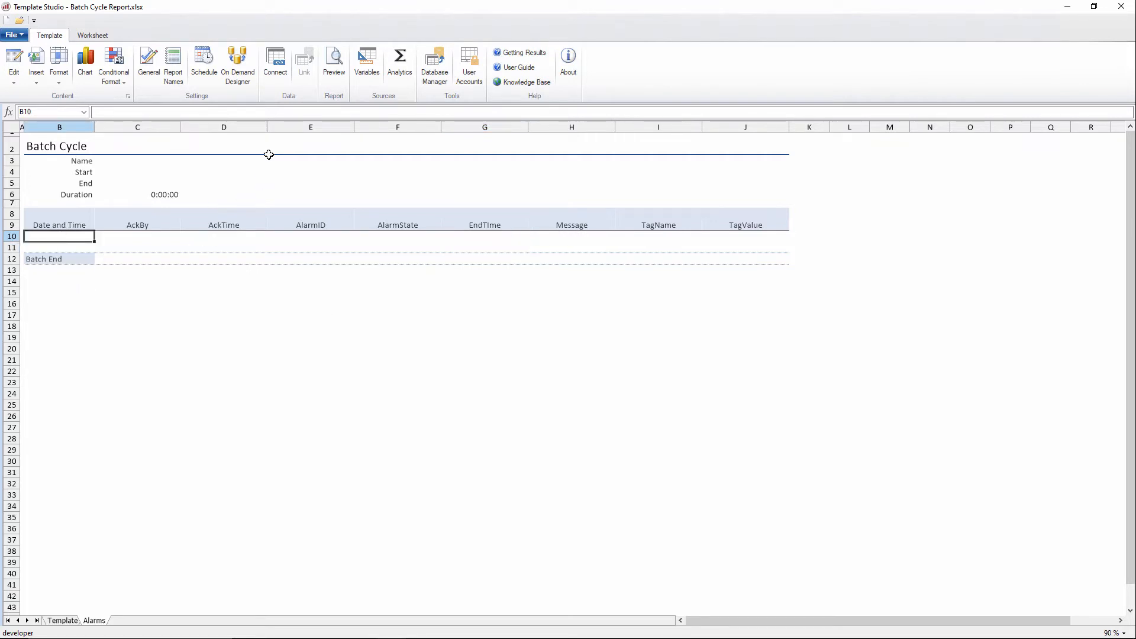
{"action": "left_click", "coordinate": [272, 67]}
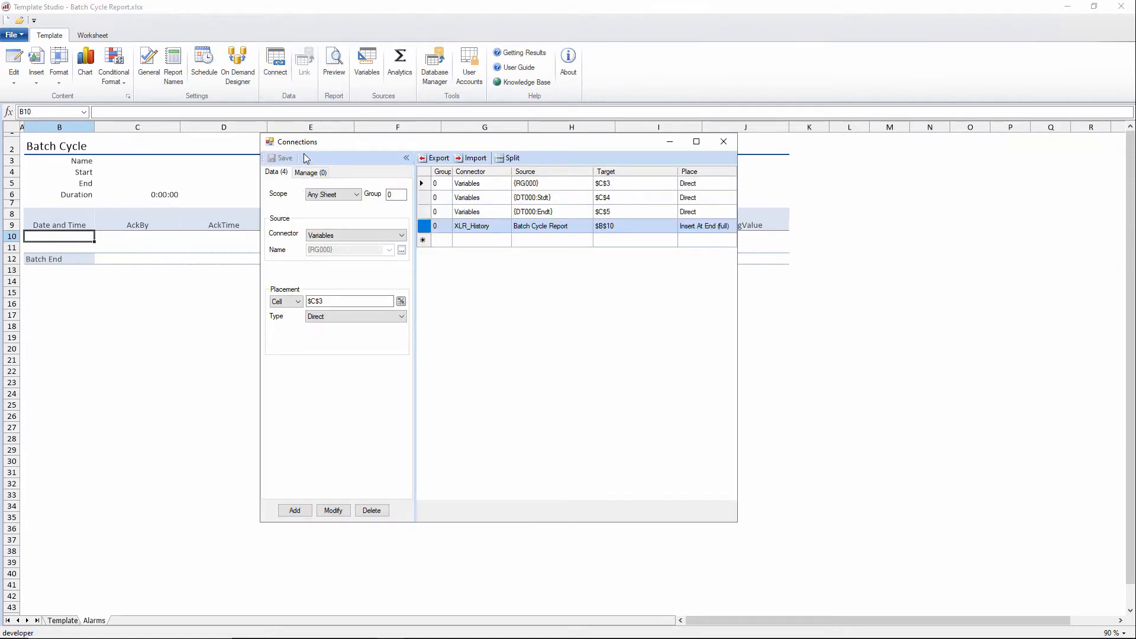
{"action": "left_click_drag", "start_coordinate": [460, 190], "coordinate": [521, 294]}
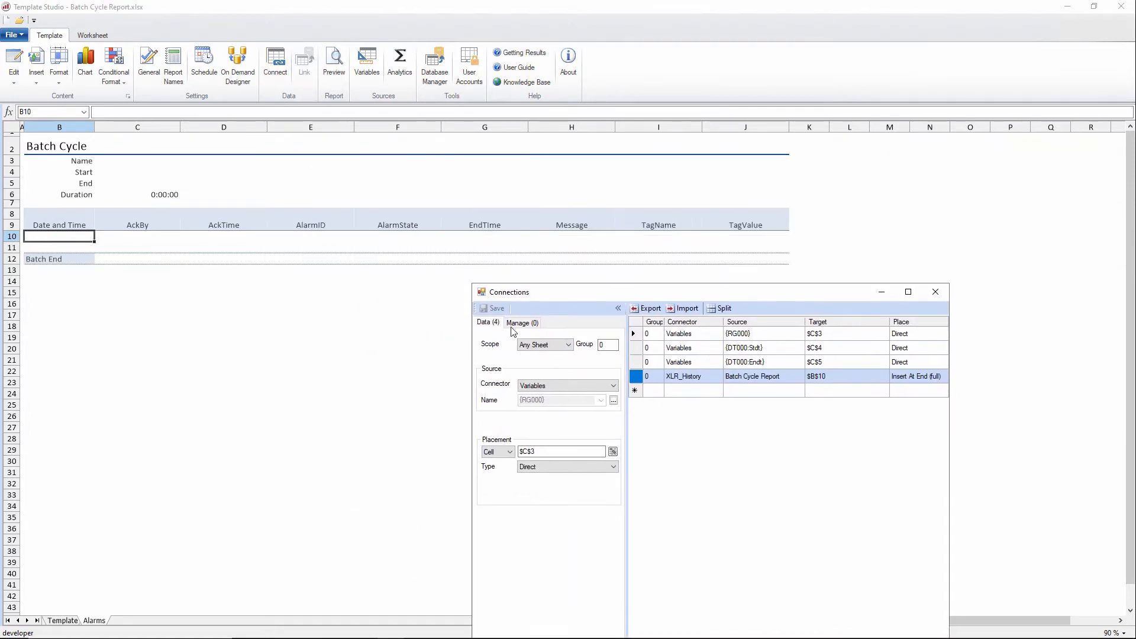
{"action": "left_click", "coordinate": [589, 386]}
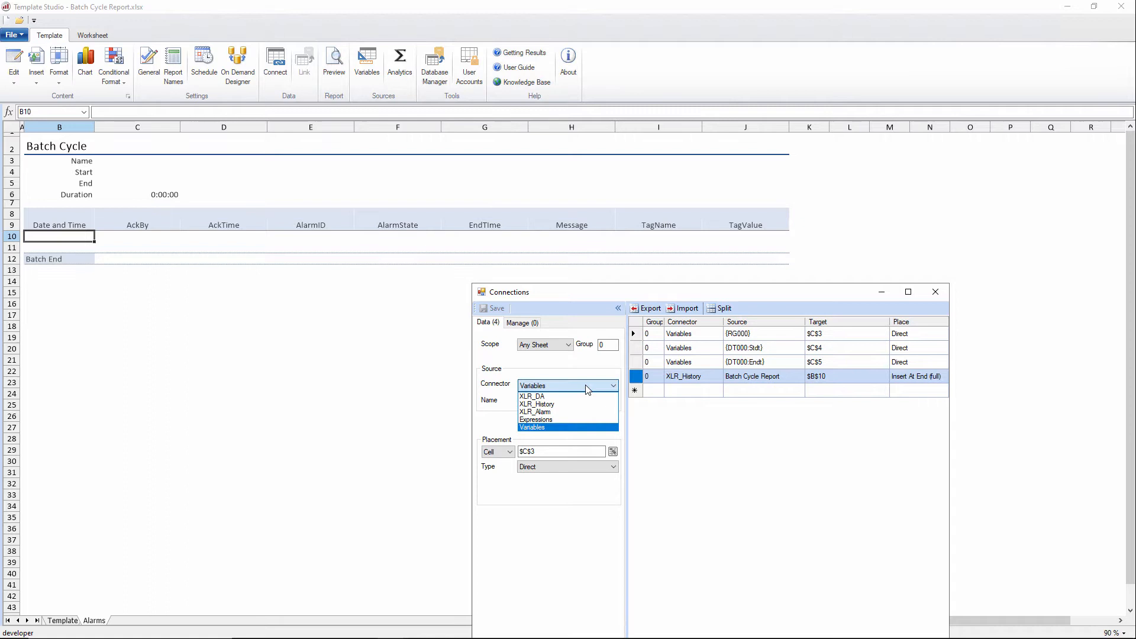
{"action": "left_click", "coordinate": [561, 412]}
{"action": "left_click", "coordinate": [613, 401]}
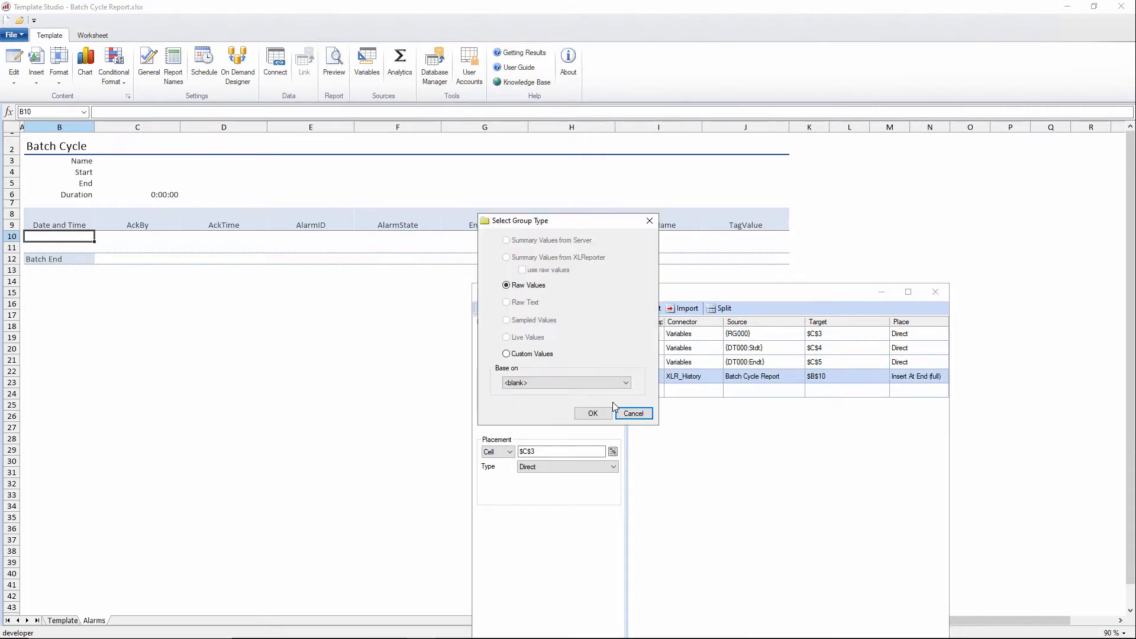
{"action": "left_click_drag", "start_coordinate": [557, 224], "coordinate": [738, 423]}
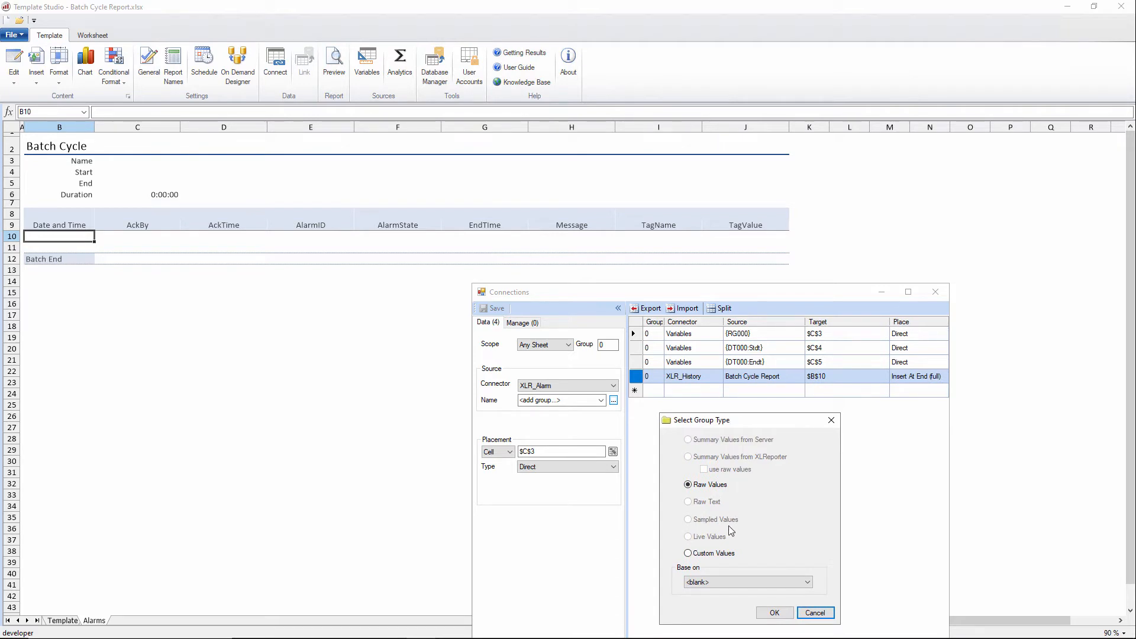
{"action": "left_click", "coordinate": [774, 613]}
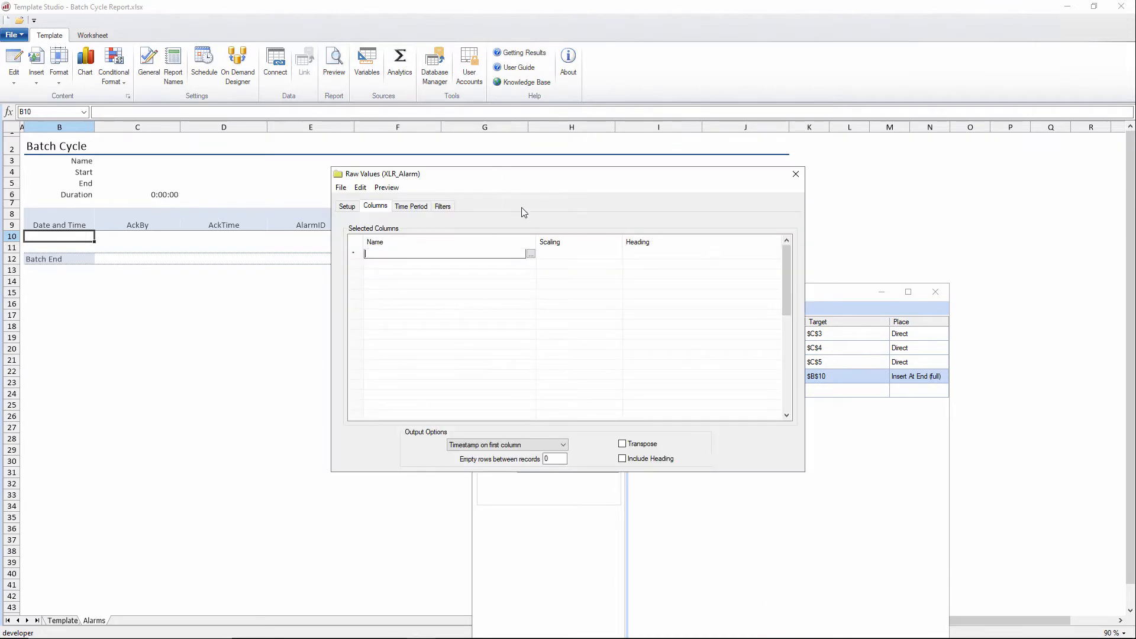
Step: Add all alarm fields from Catalog > General as the group's selected columns
{"action": "left_click", "coordinate": [665, 403]}
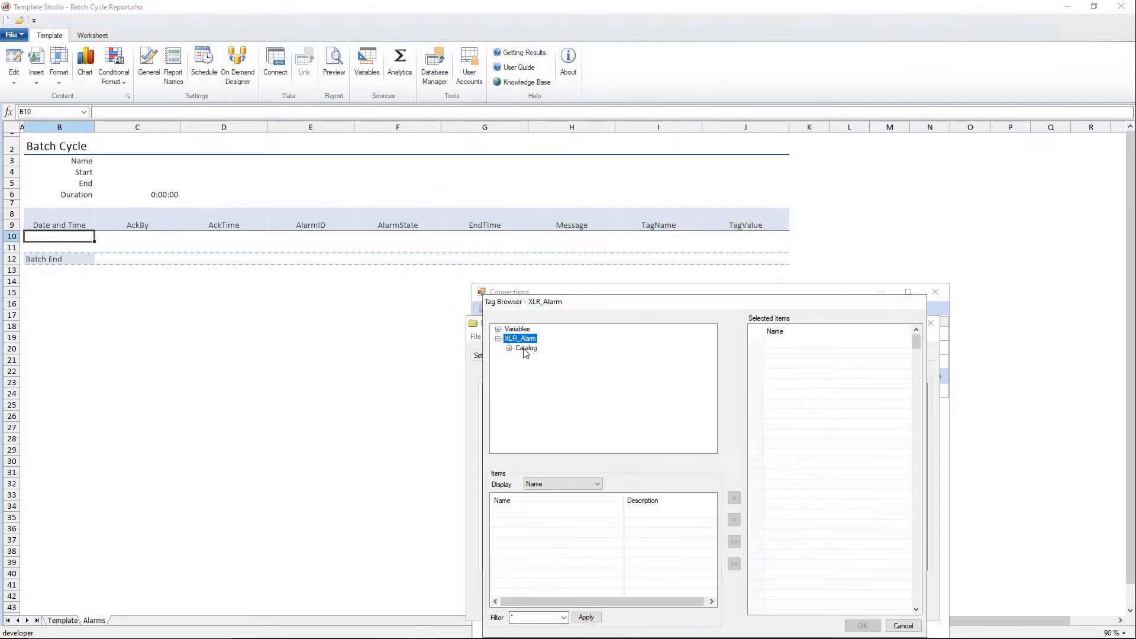
{"action": "double_click", "coordinate": [525, 352]}
{"action": "left_click", "coordinate": [536, 359]}
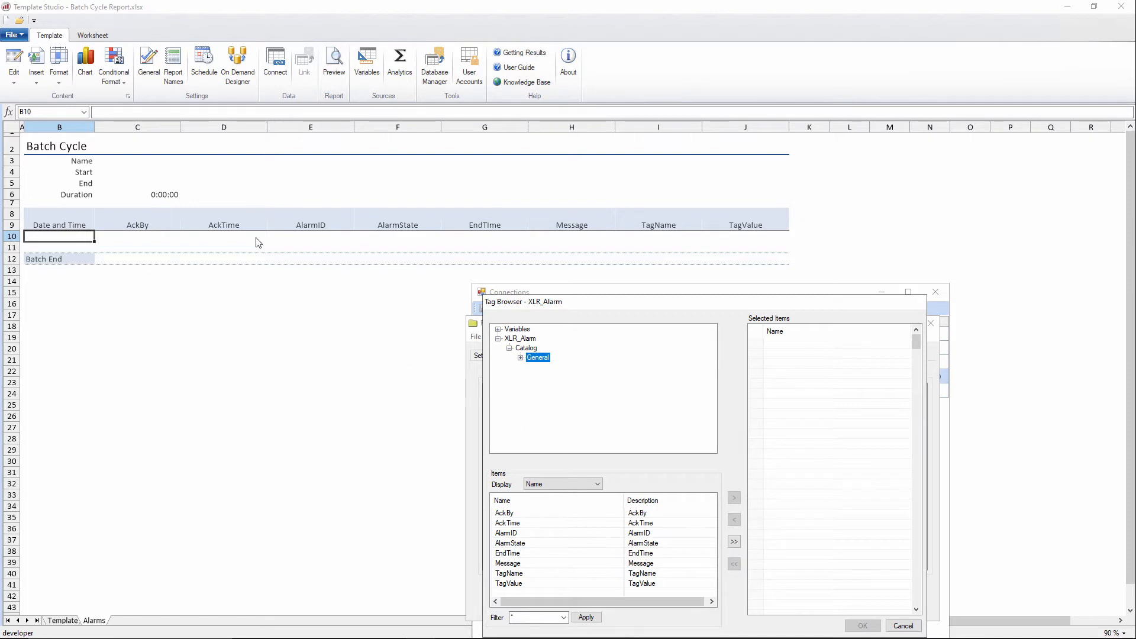
{"action": "left_click", "coordinate": [733, 542]}
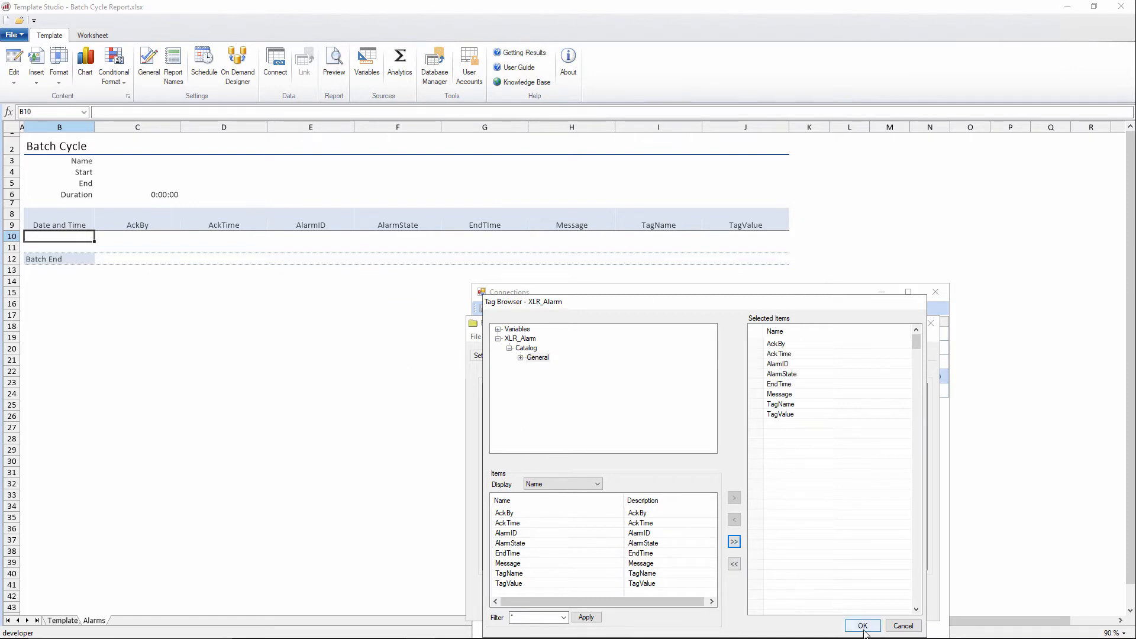
{"action": "left_click", "coordinate": [863, 626]}
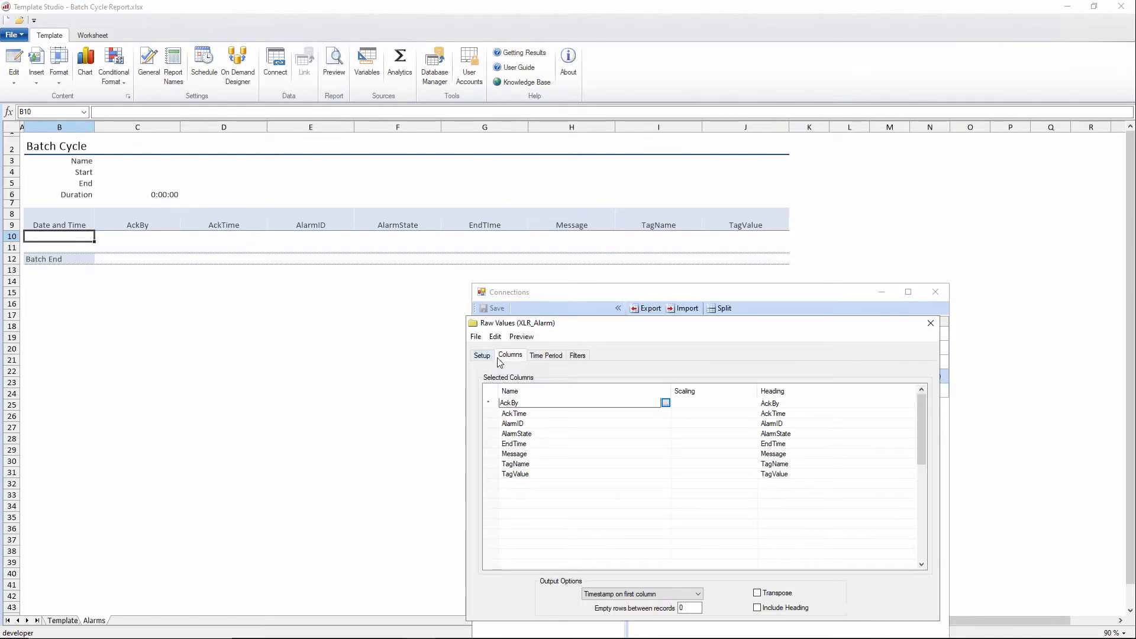
Step: Set the group's time period type to Variable
{"action": "left_click", "coordinate": [545, 356]}
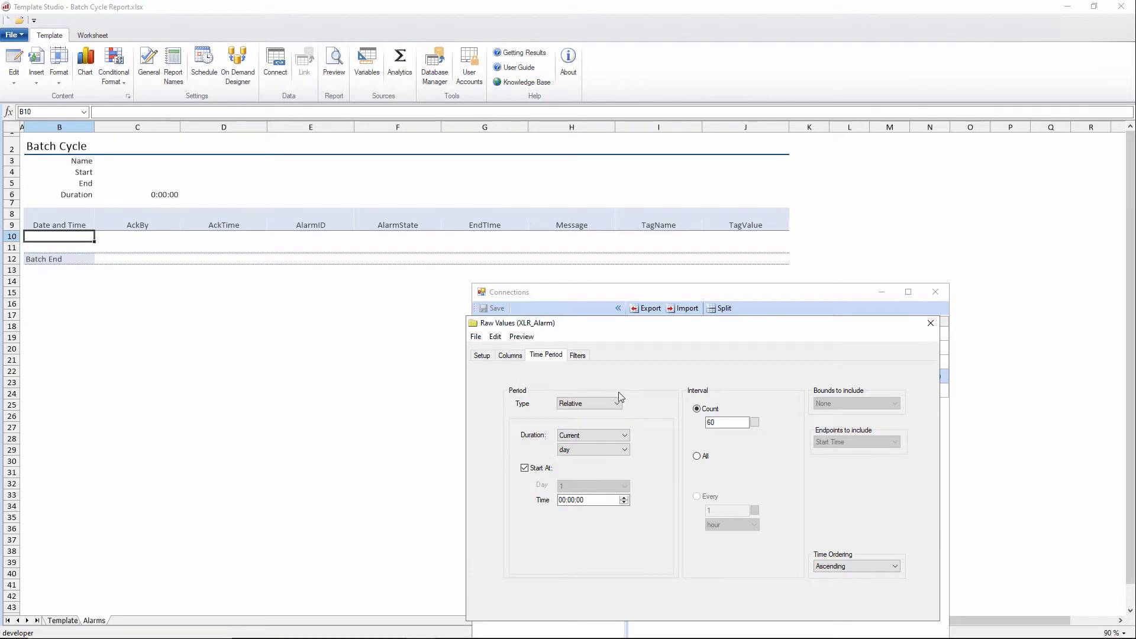
{"action": "left_click_drag", "start_coordinate": [640, 326], "coordinate": [652, 412]}
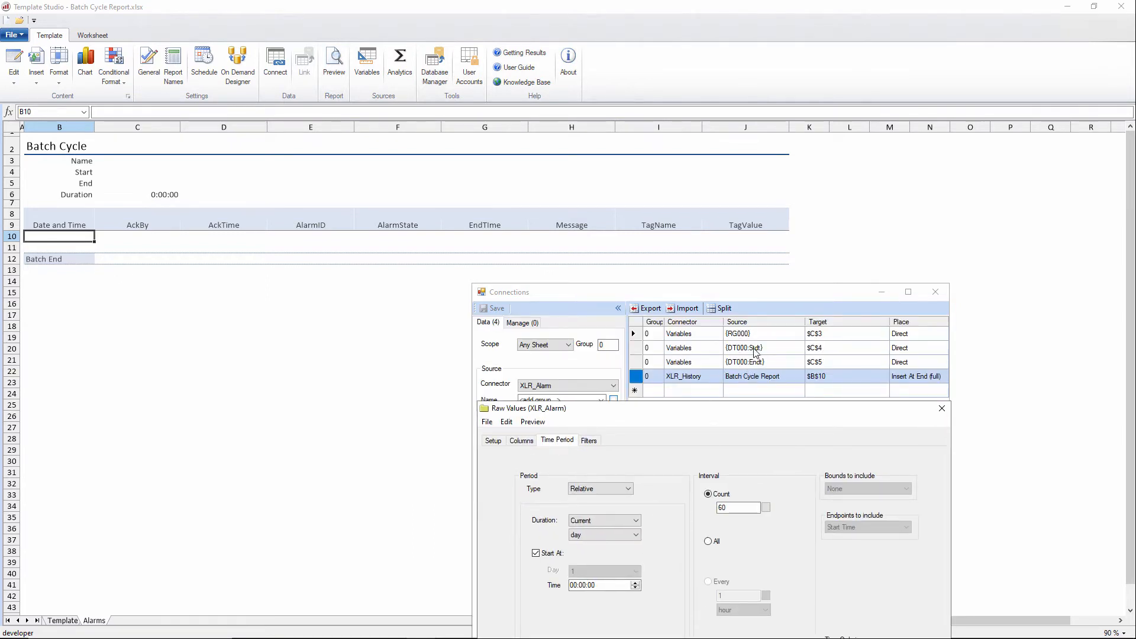
{"action": "left_click_drag", "start_coordinate": [739, 413], "coordinate": [736, 324]}
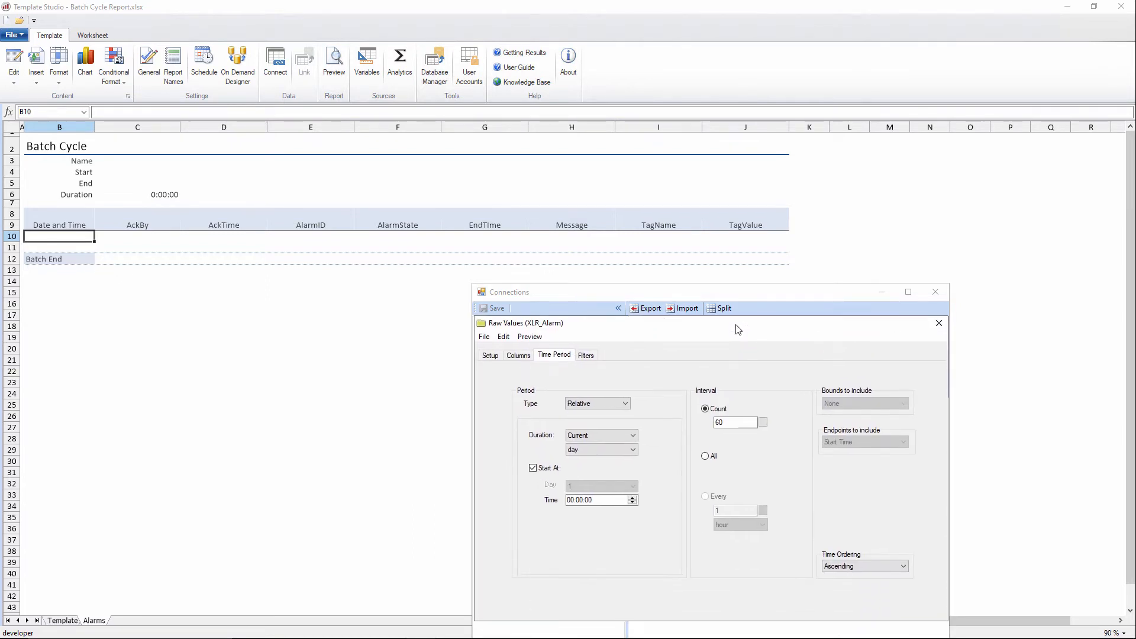
{"action": "left_click", "coordinate": [611, 399]}
{"action": "left_click", "coordinate": [580, 425]}
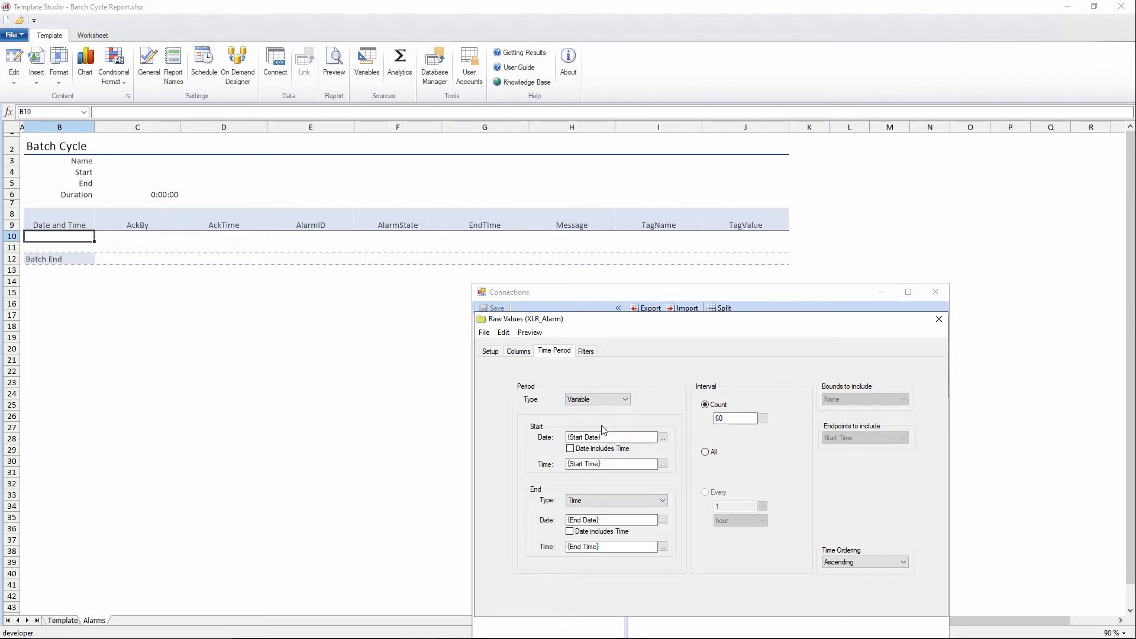
Step: Set the start date to {DT000:Date} and the start time to {DT000:Time}
{"action": "left_click", "coordinate": [662, 437]}
{"action": "left_click", "coordinate": [705, 453]}
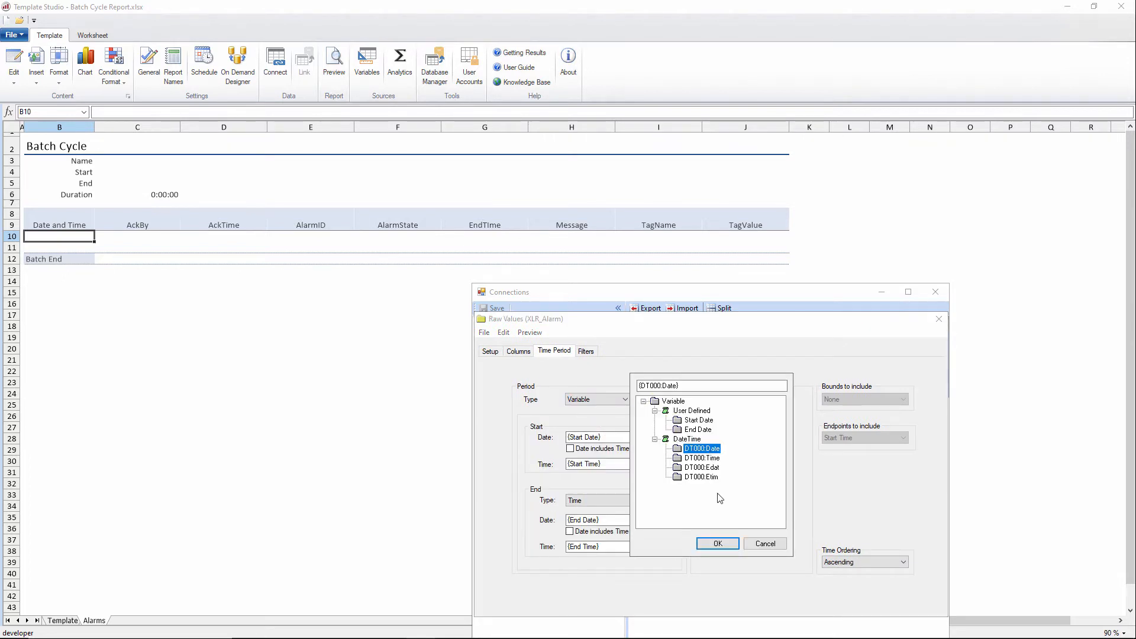
{"action": "left_click", "coordinate": [718, 543]}
{"action": "left_click", "coordinate": [663, 464]}
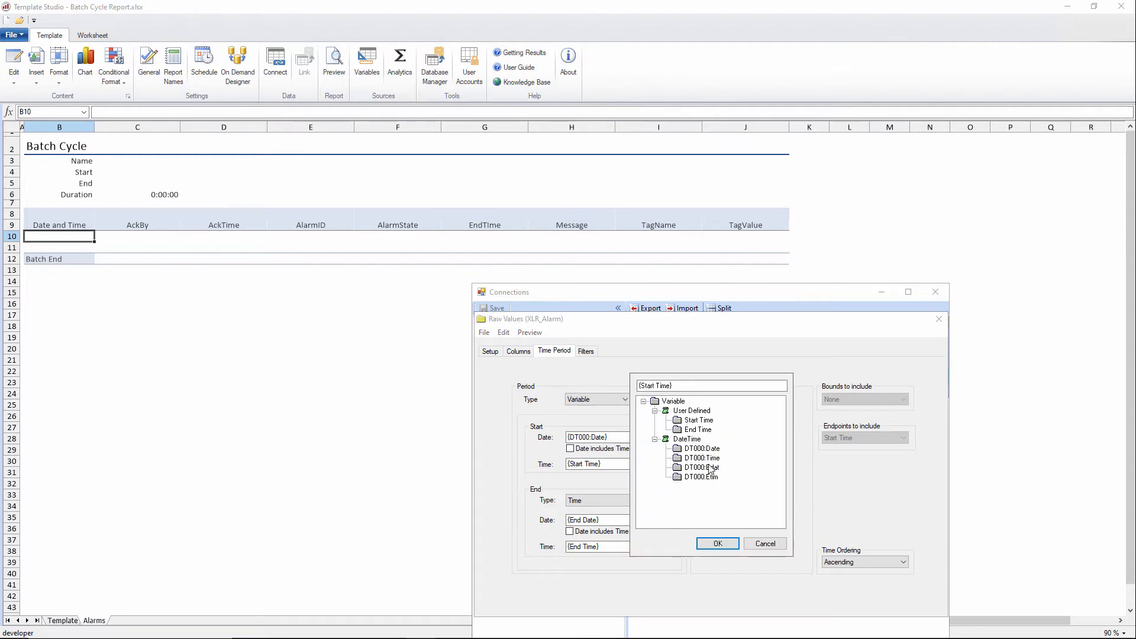
{"action": "left_click", "coordinate": [703, 458]}
{"action": "left_click", "coordinate": [717, 543]}
Step: Set the end date to {DT000:Edat}, the end time to {DT000:Etim}, and the interval to All
{"action": "left_click", "coordinate": [663, 520]}
{"action": "left_click", "coordinate": [704, 467]}
{"action": "left_click", "coordinate": [716, 545]}
{"action": "left_click", "coordinate": [664, 547]}
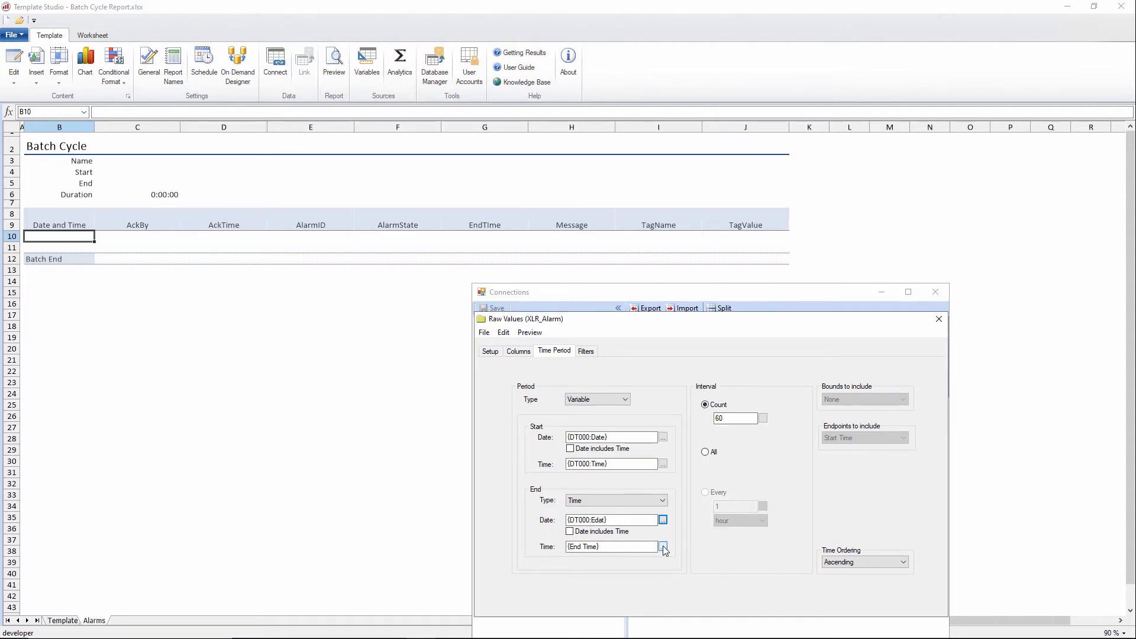
{"action": "left_click", "coordinate": [703, 476]}
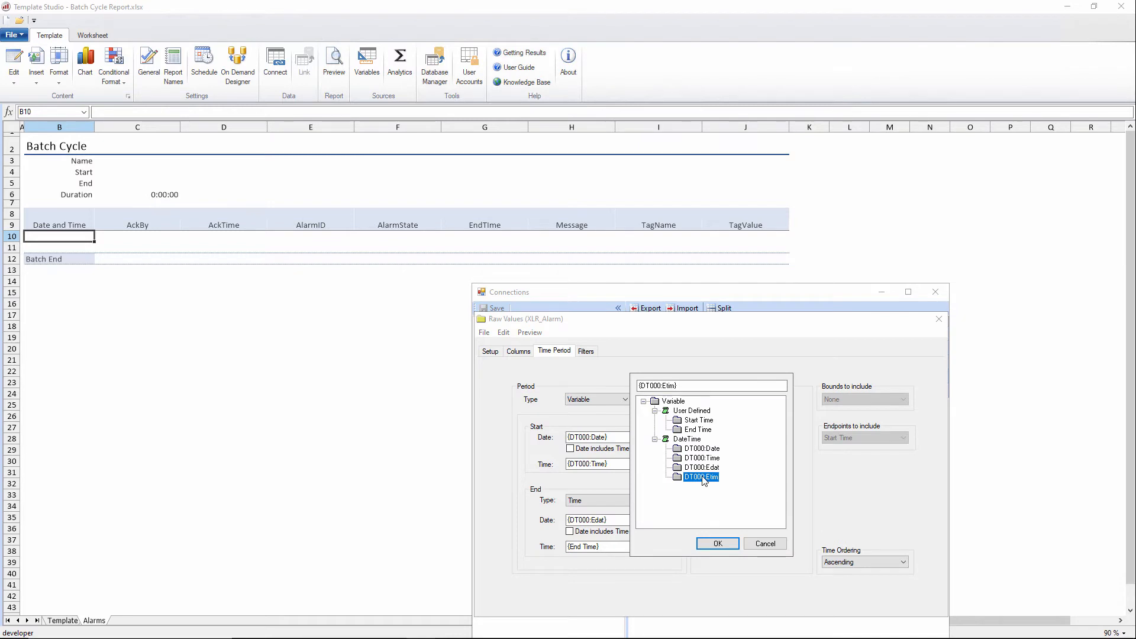
{"action": "left_click", "coordinate": [723, 543]}
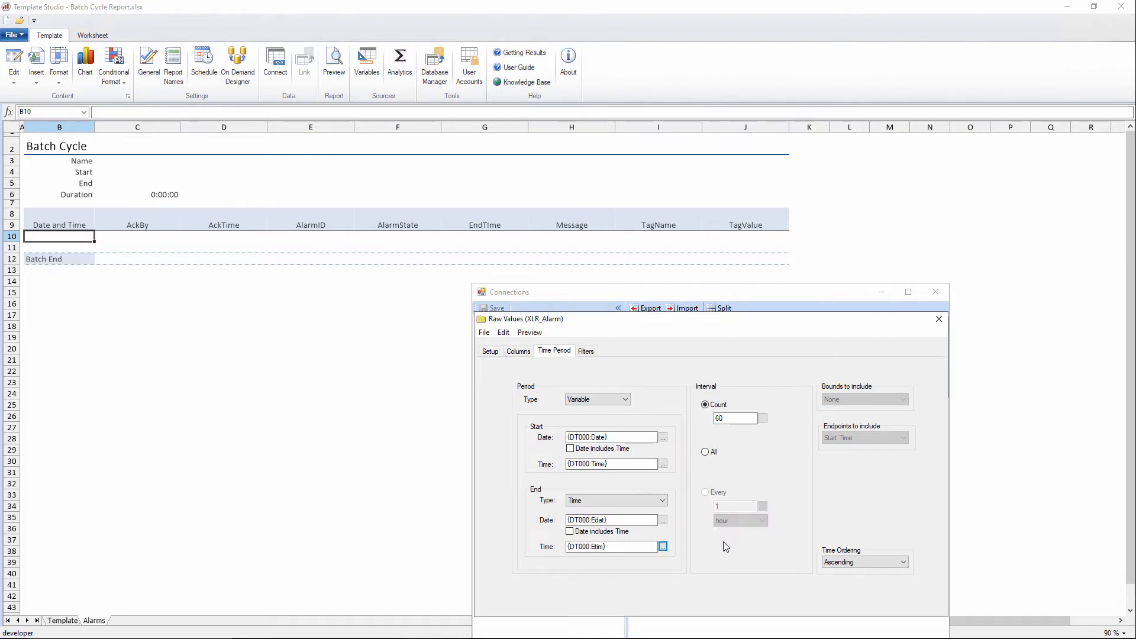
{"action": "left_click", "coordinate": [710, 452]}
Step: Save the group as Batch Cycle Report Alarms, overwriting the existing file, and close it
{"action": "left_click", "coordinate": [484, 332]}
{"action": "left_click", "coordinate": [506, 376]}
{"action": "left_click", "coordinate": [727, 463]}
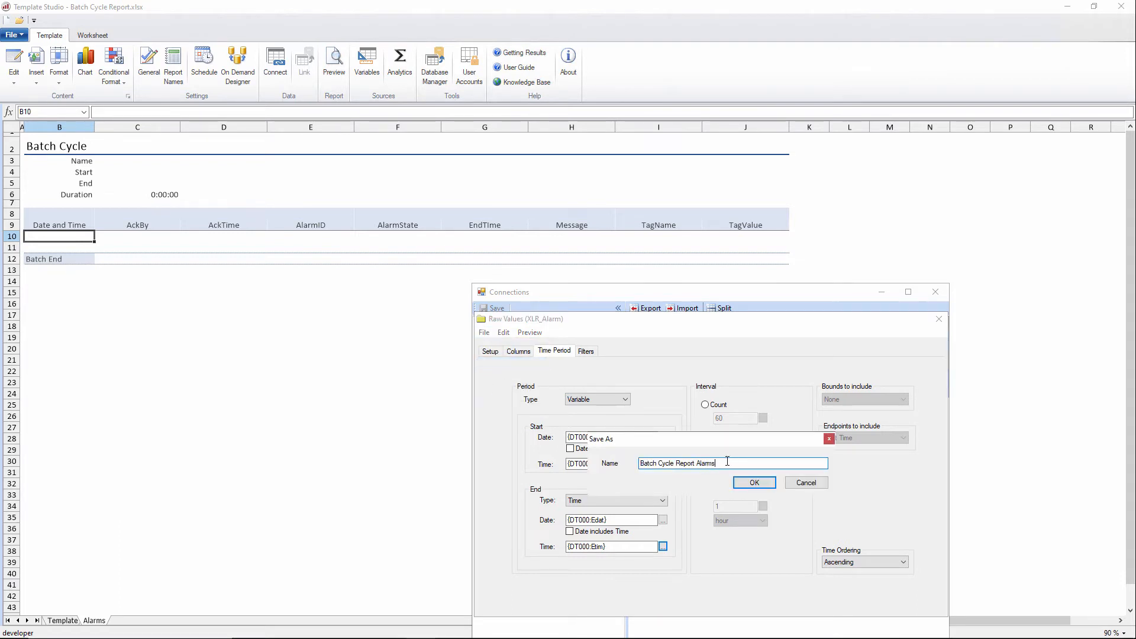
{"action": "left_click", "coordinate": [752, 482]}
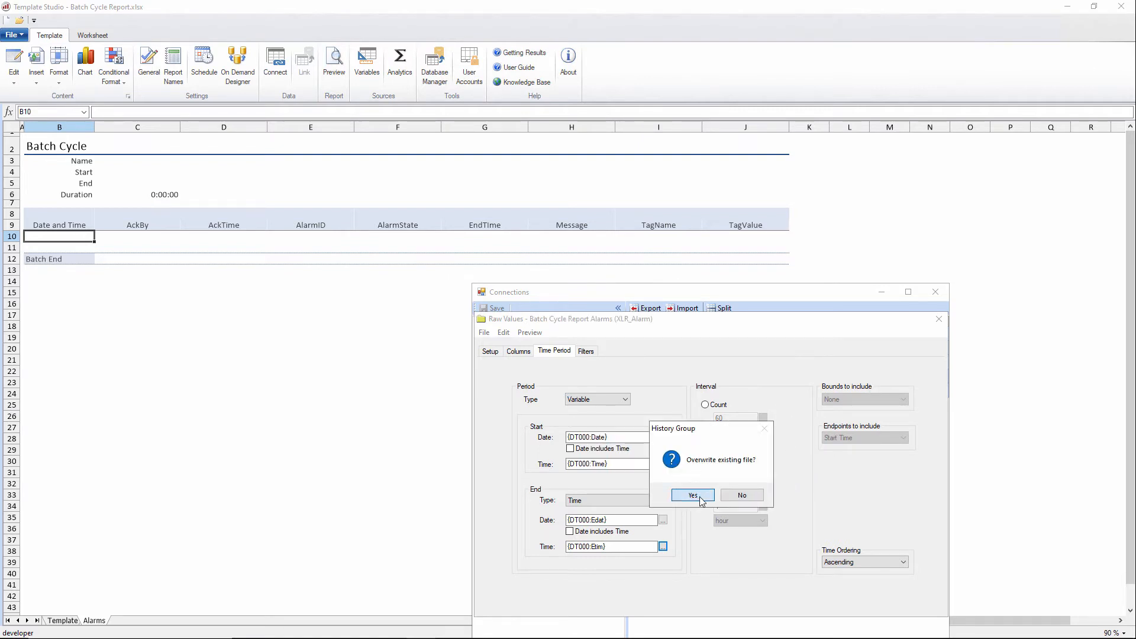
{"action": "left_click", "coordinate": [693, 494]}
{"action": "left_click", "coordinate": [939, 319]}
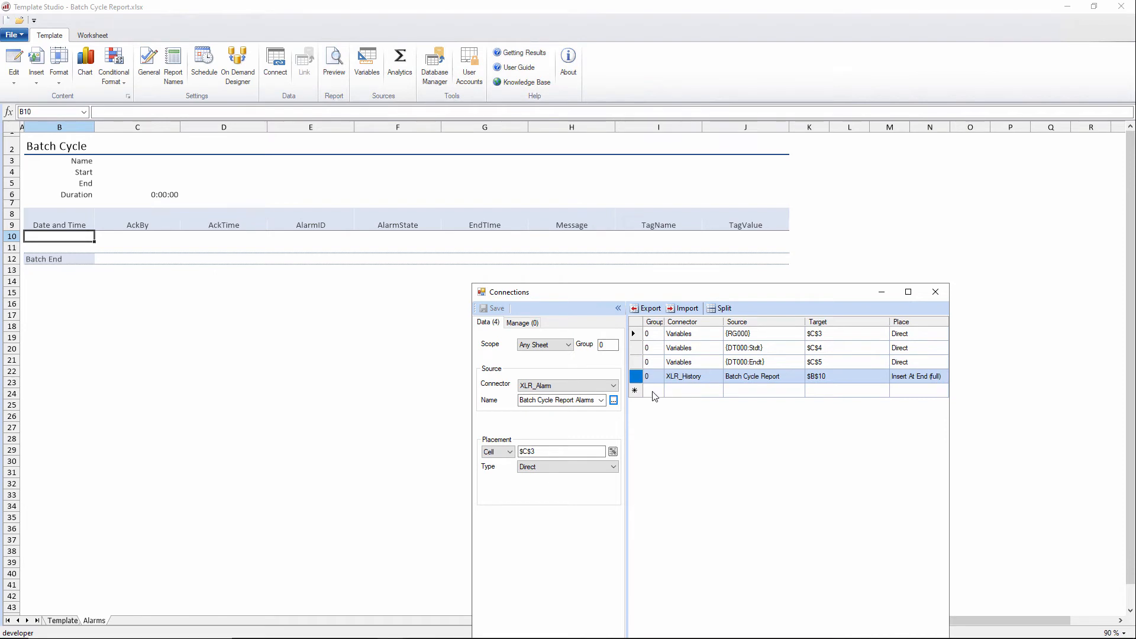
Step: Set the connection's scope to Alarms and its placement cell to B10
{"action": "left_click", "coordinate": [556, 345]}
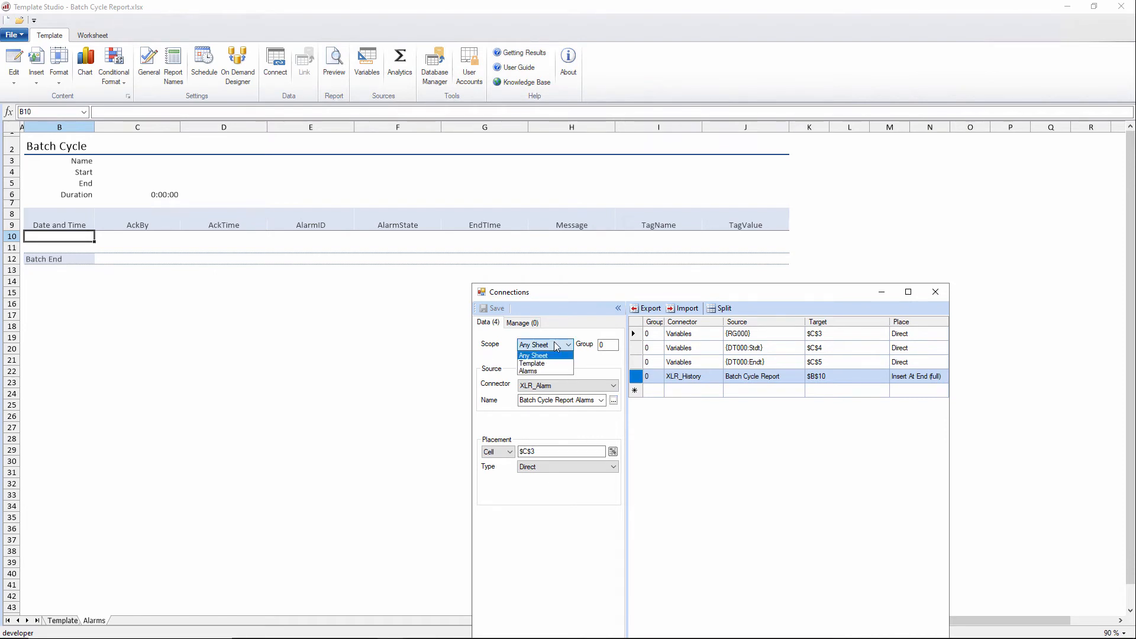
{"action": "left_click", "coordinate": [546, 371]}
{"action": "left_click", "coordinate": [547, 452]}
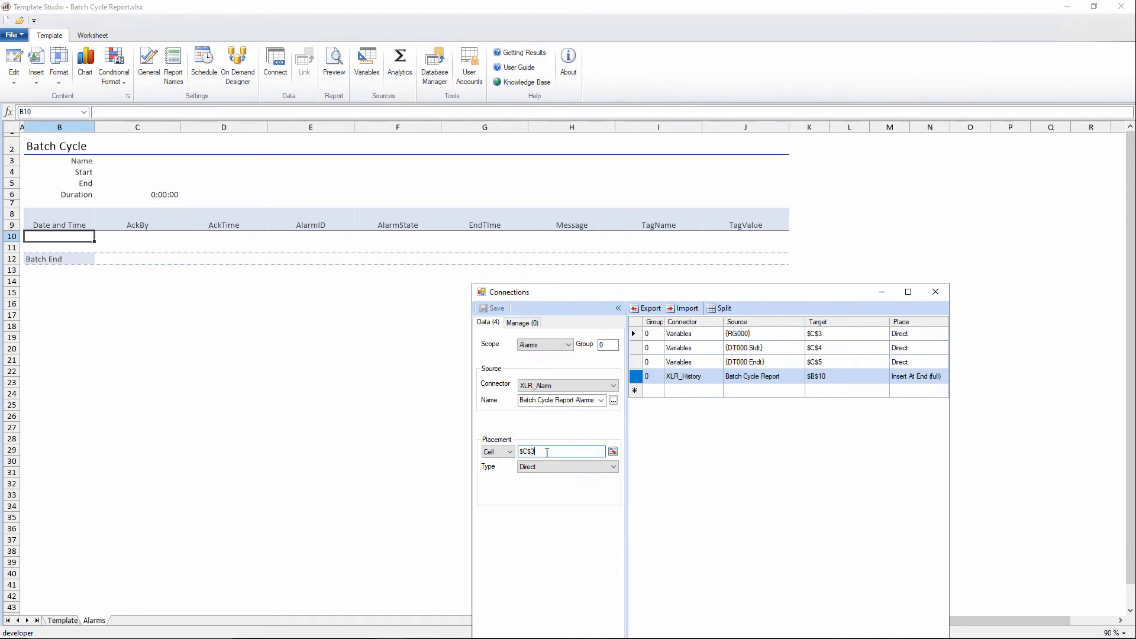
{"action": "left_click", "coordinate": [297, 324]}
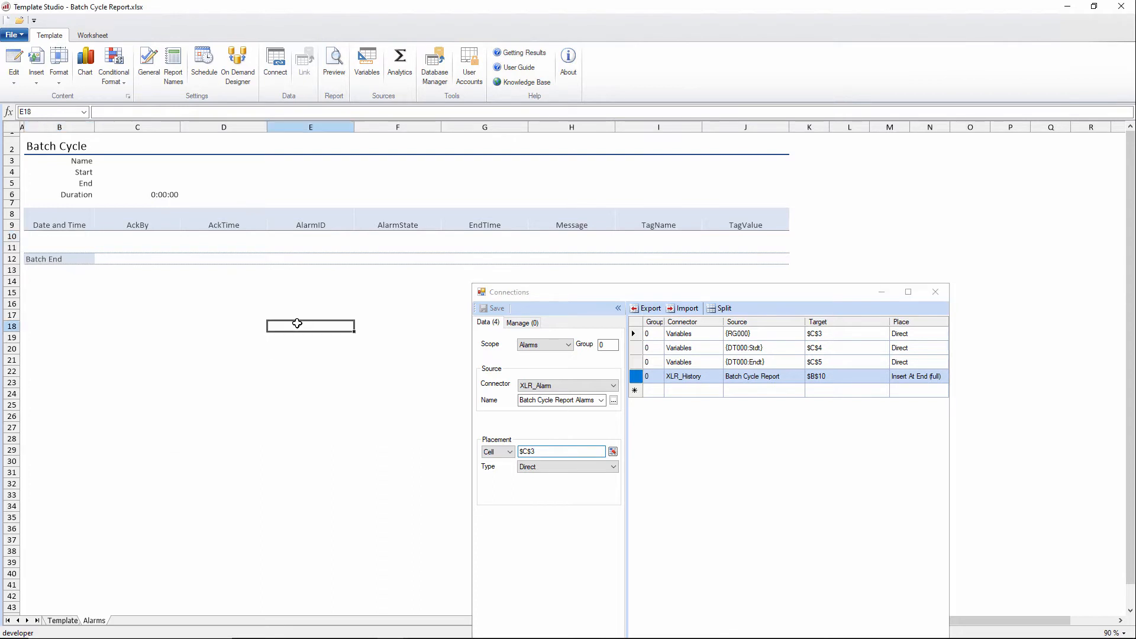
{"action": "left_click", "coordinate": [56, 236]}
Step: Set the placement type to Insert At Start (full), add the connection, and select the new alarm connection
{"action": "left_click", "coordinate": [548, 466]}
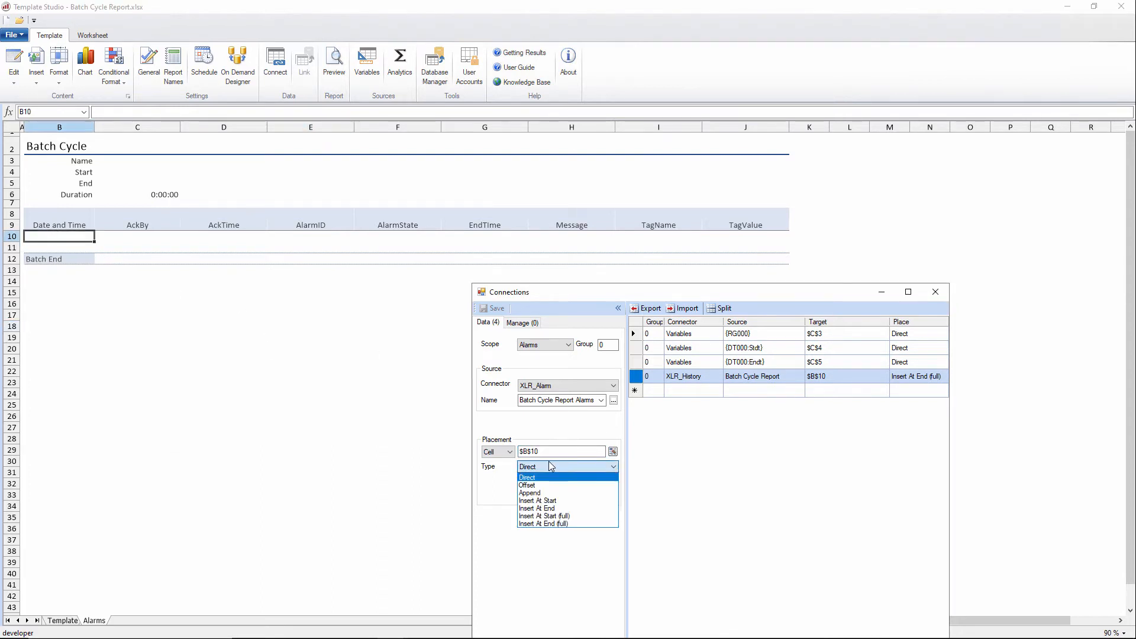
{"action": "left_click", "coordinate": [571, 516]}
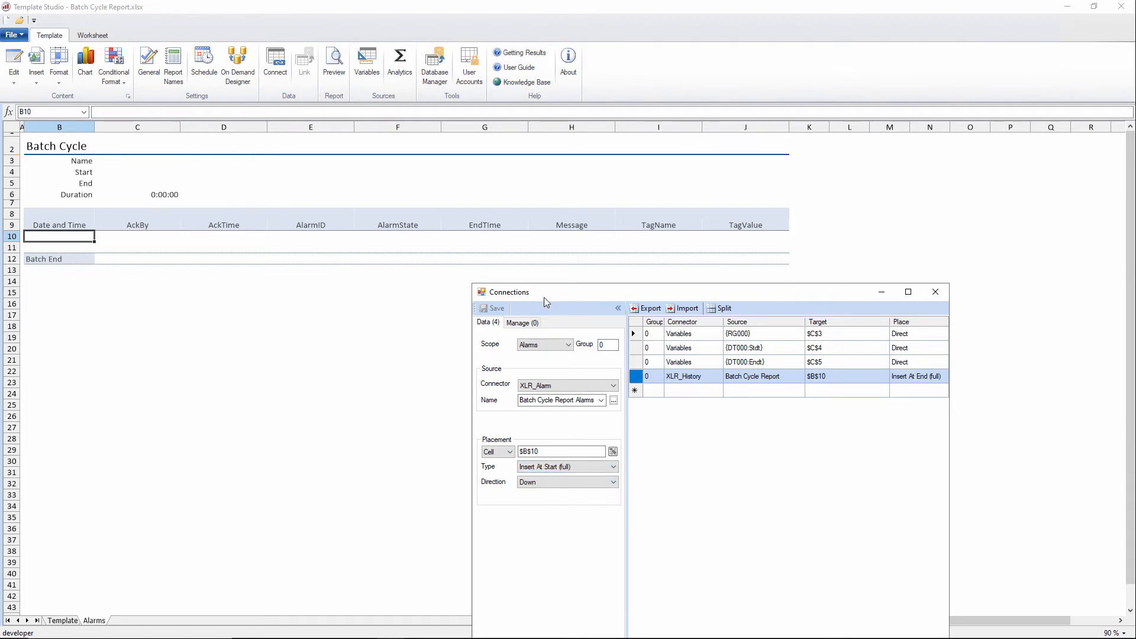
{"action": "left_click_drag", "start_coordinate": [544, 297], "coordinate": [581, 277]}
{"action": "left_click_drag", "start_coordinate": [637, 231], "coordinate": [648, 181]}
{"action": "left_click", "coordinate": [609, 548]}
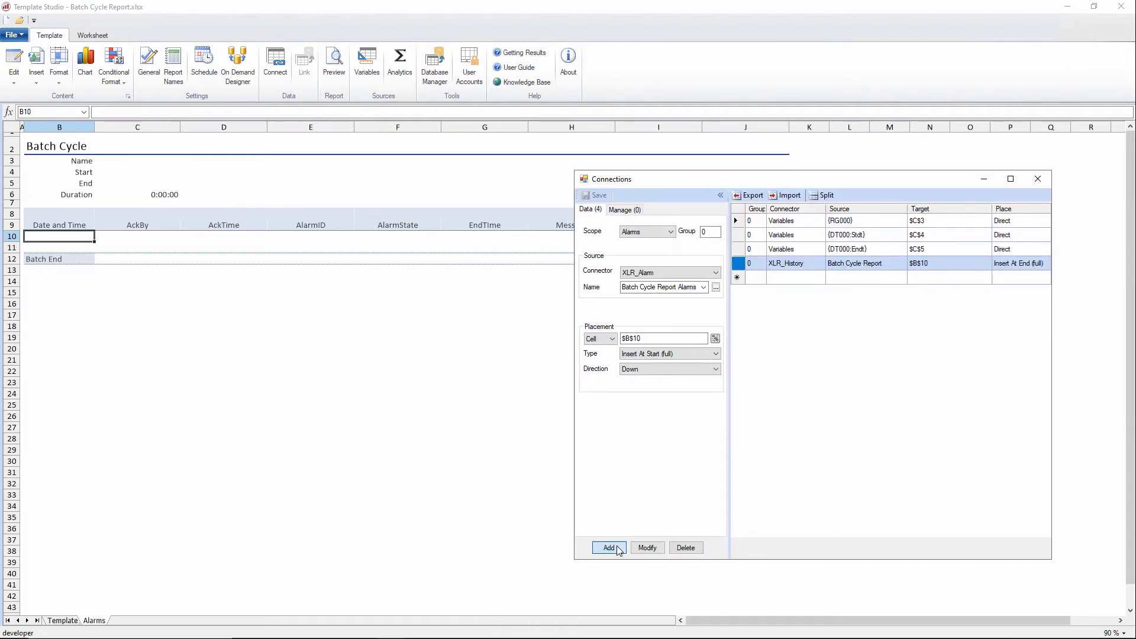
{"action": "left_click", "coordinate": [791, 278]}
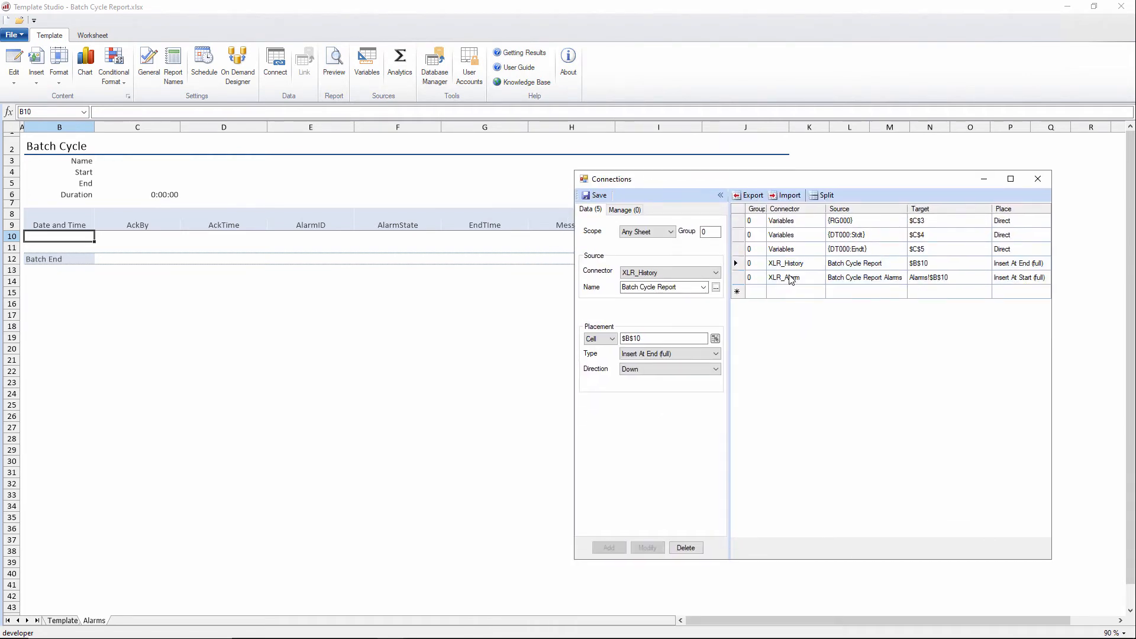
{"action": "left_click", "coordinate": [792, 277]}
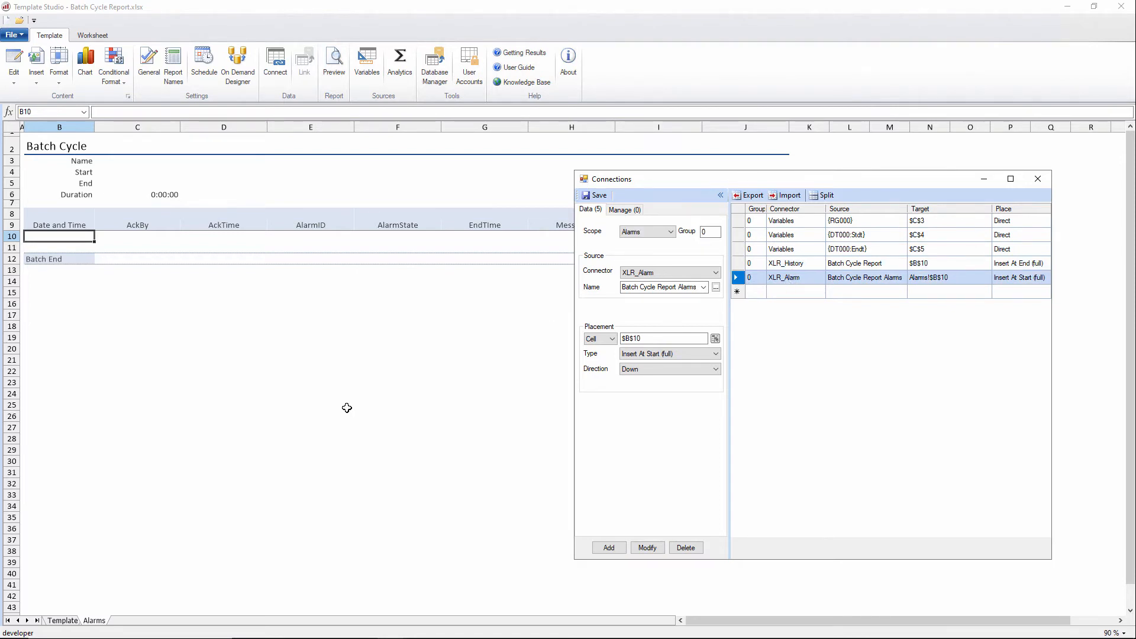
Step: Set the scope of the {RG000} and {DT000:Stdt} variable connections to Template
{"action": "left_click", "coordinate": [789, 222]}
{"action": "left_click", "coordinate": [668, 232]}
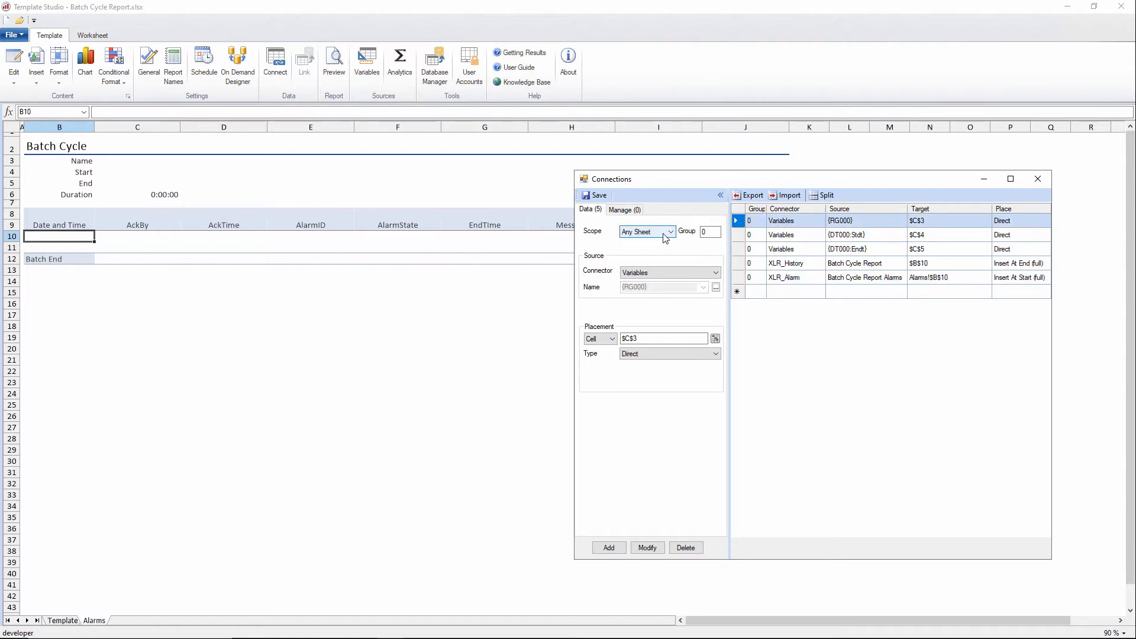
{"action": "left_click", "coordinate": [656, 250]}
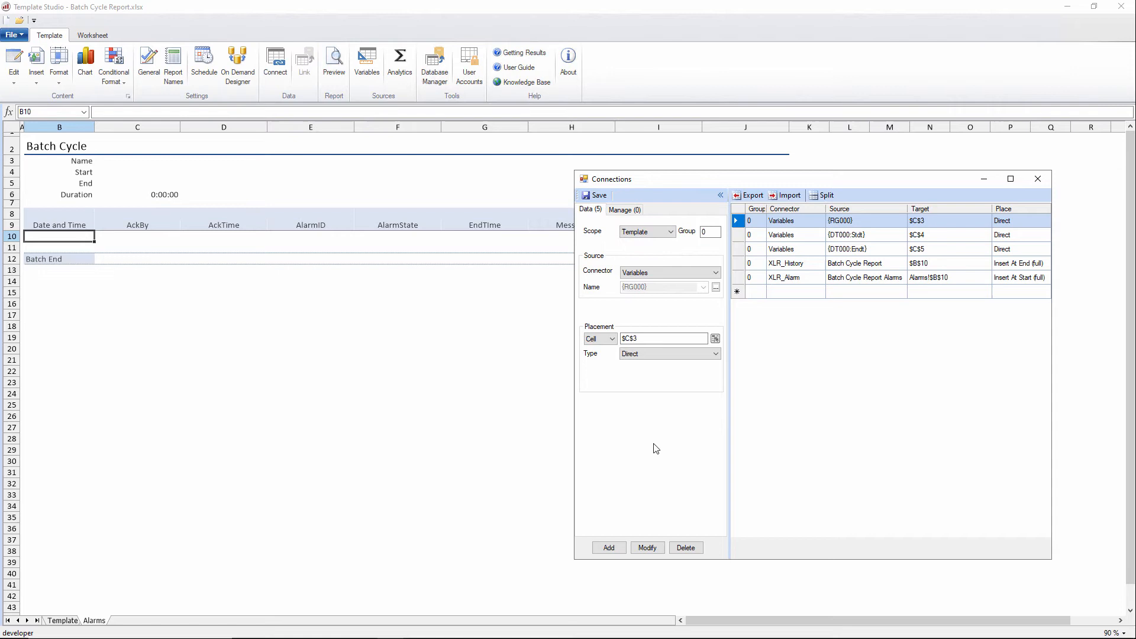
{"action": "left_click", "coordinate": [647, 548]}
{"action": "left_click", "coordinate": [803, 237]}
{"action": "left_click", "coordinate": [669, 231]}
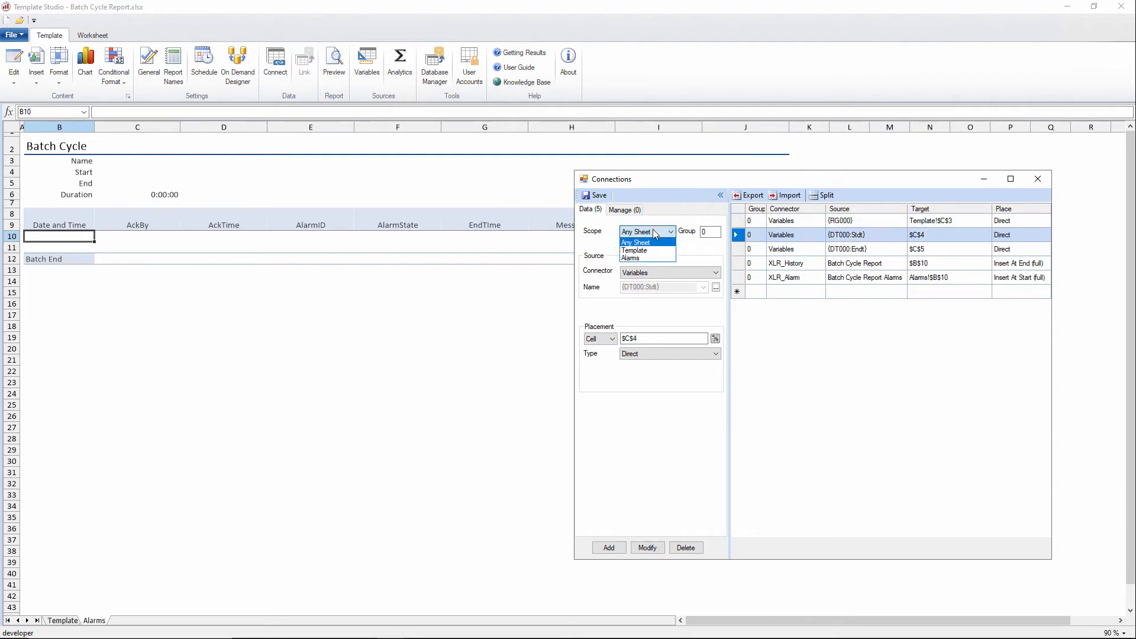
{"action": "left_click", "coordinate": [651, 250]}
{"action": "left_click", "coordinate": [661, 547]}
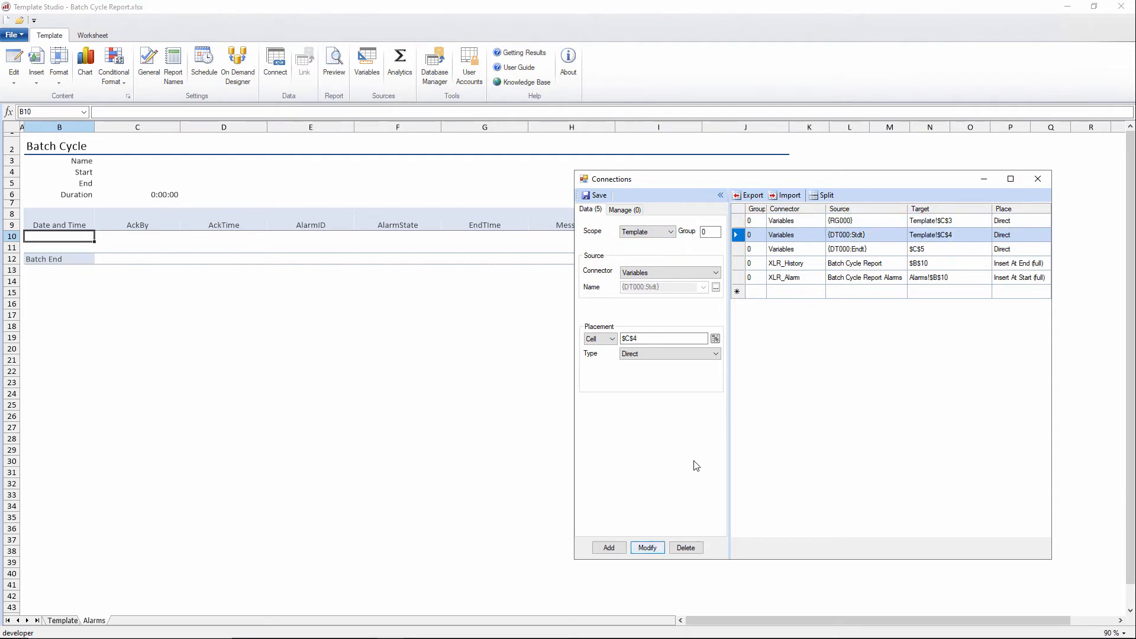
Step: Set the scope of the {DT000:Endt} and XLR_History connections to Template, save the connections and close the dialog
{"action": "left_click", "coordinate": [772, 250]}
{"action": "left_click", "coordinate": [651, 232]}
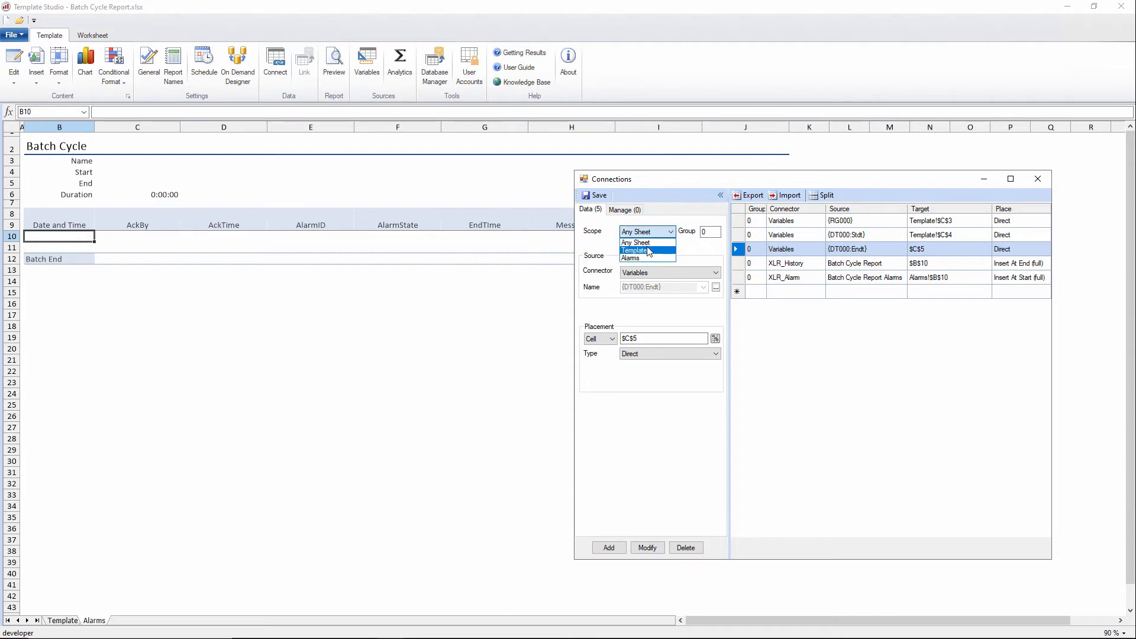
{"action": "left_click", "coordinate": [650, 249]}
{"action": "left_click", "coordinate": [649, 548]}
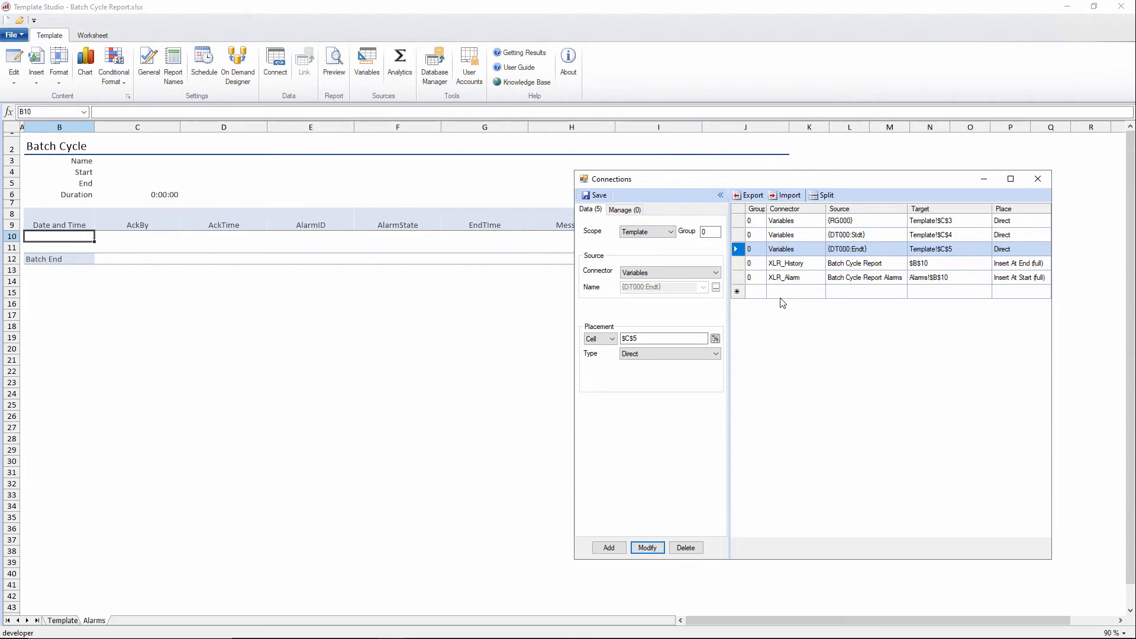
{"action": "left_click", "coordinate": [787, 268]}
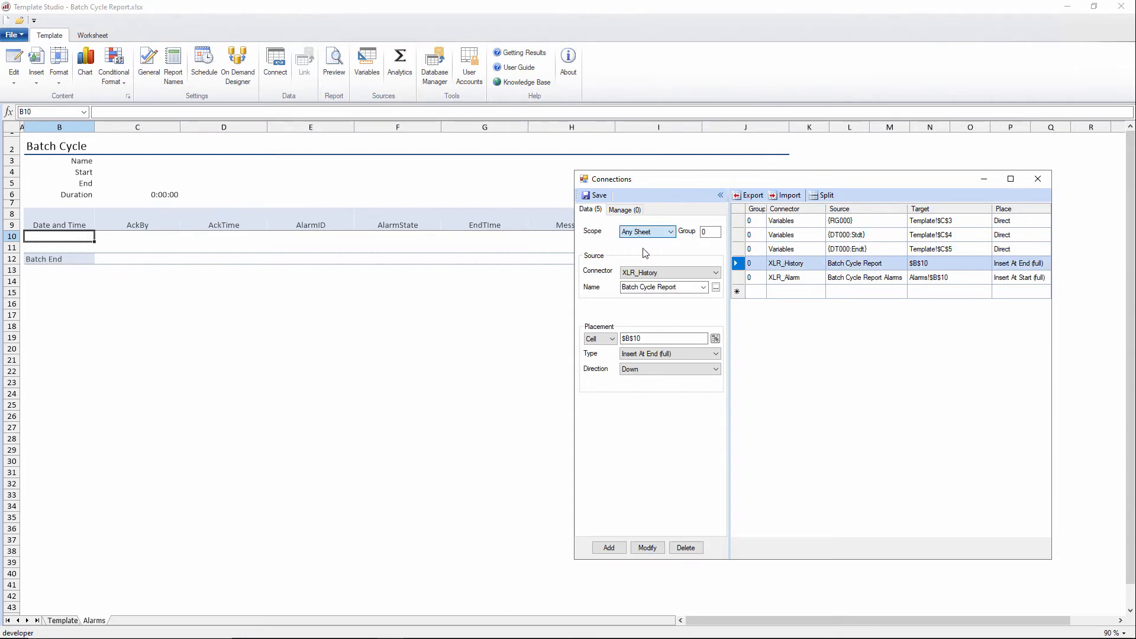
{"action": "left_click", "coordinate": [647, 548]}
{"action": "left_click", "coordinate": [596, 196]}
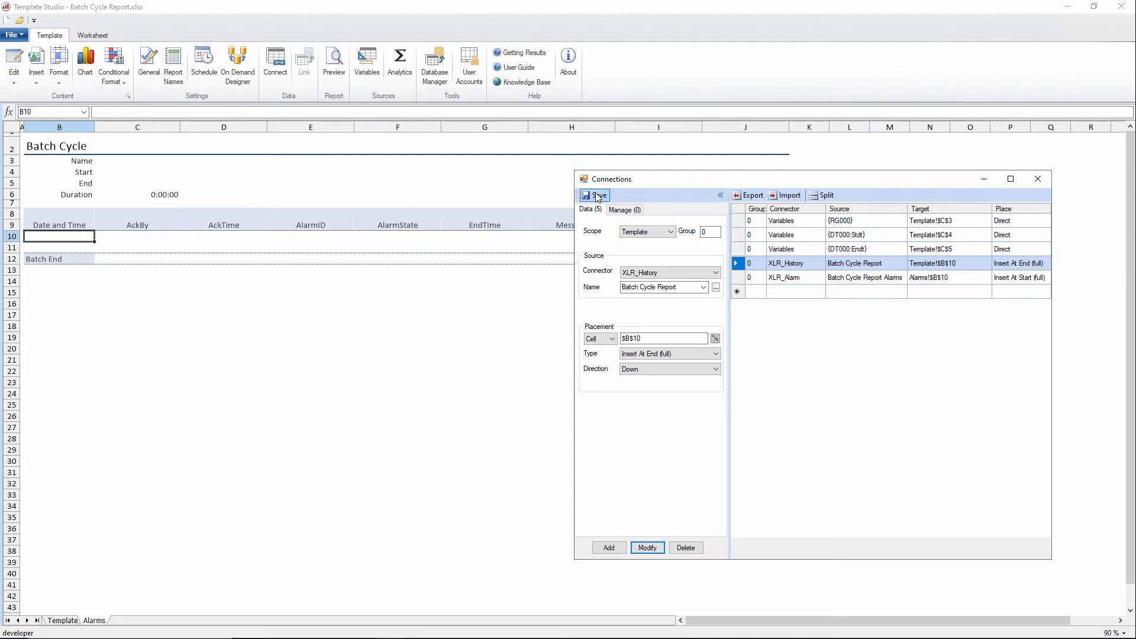
{"action": "left_click", "coordinate": [1038, 179]}
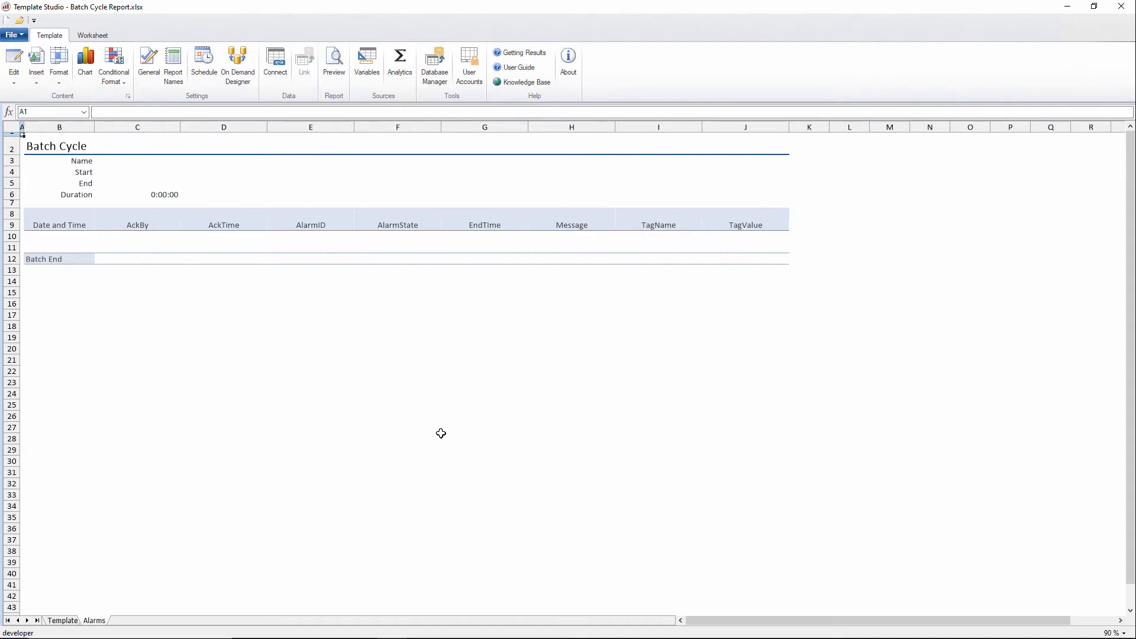
Step: Switch to the Template sheet and make row 7 much taller to leave room for a chart
{"action": "left_click", "coordinate": [68, 621]}
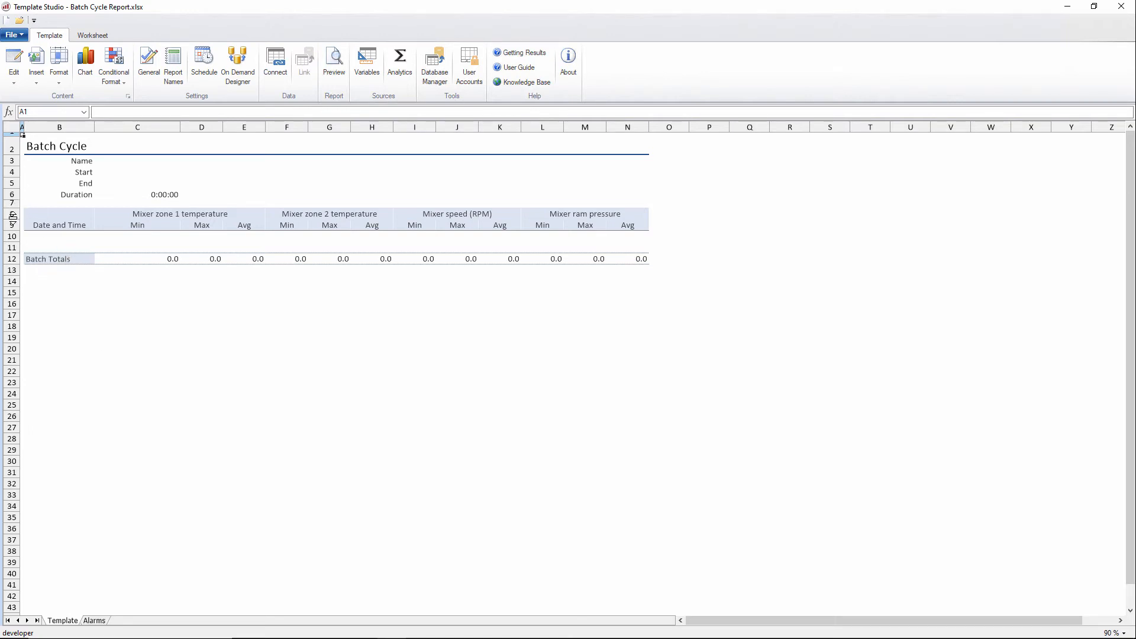
{"action": "left_click_drag", "start_coordinate": [12, 217], "coordinate": [18, 378]}
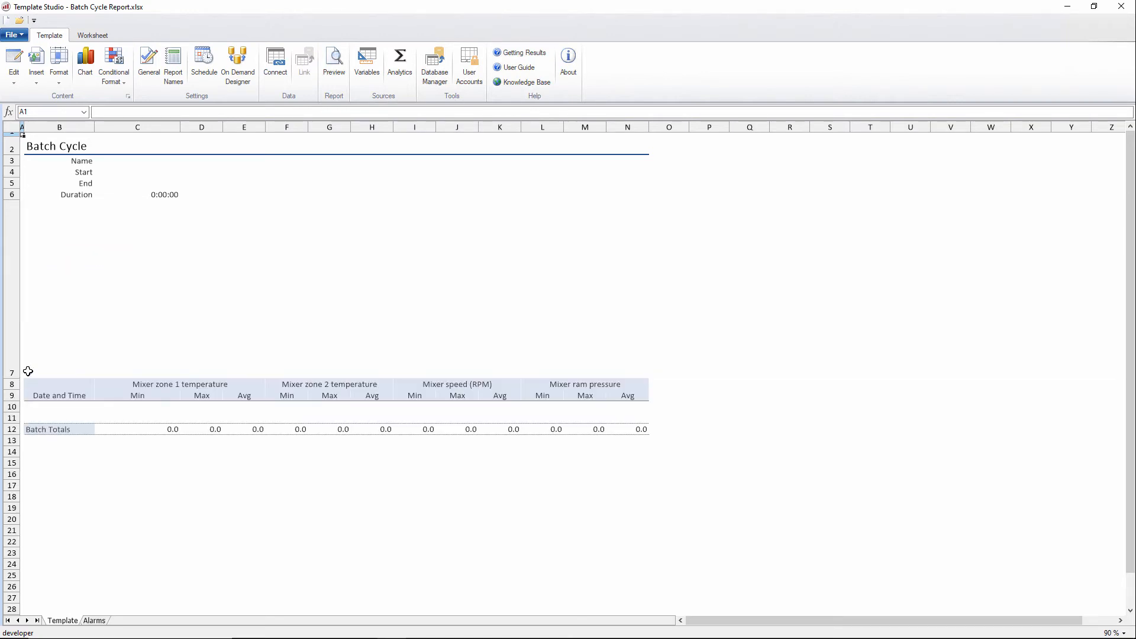
Step: Start a line chart placed at B7 and title it Mixer Trend
{"action": "left_click", "coordinate": [57, 321]}
{"action": "left_click", "coordinate": [86, 72]}
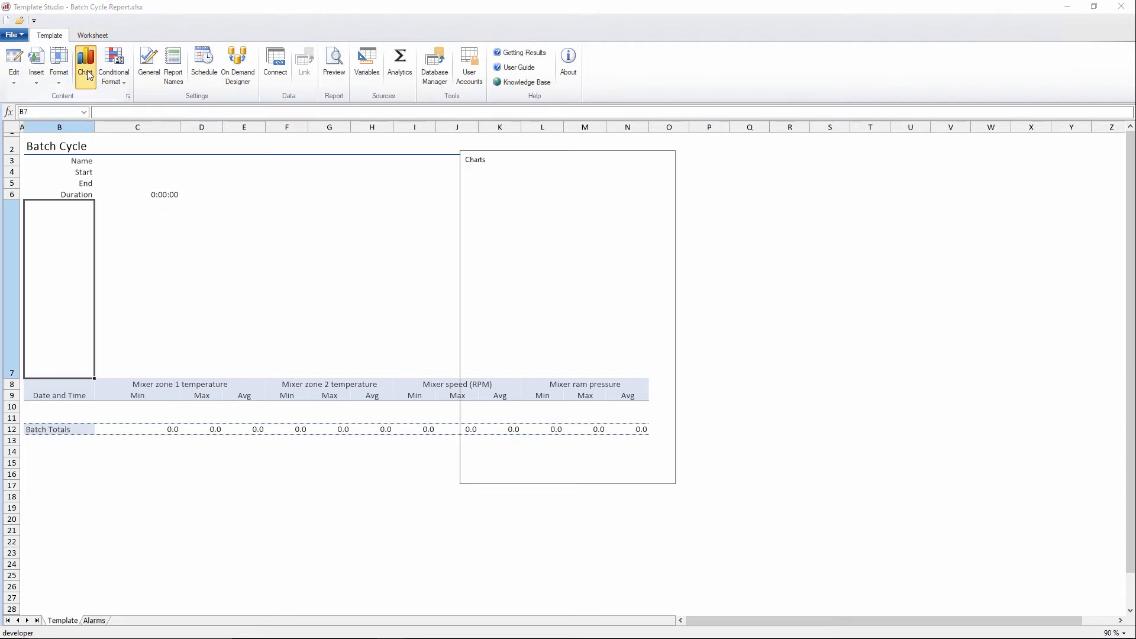
{"action": "left_click_drag", "start_coordinate": [492, 166], "coordinate": [728, 178]}
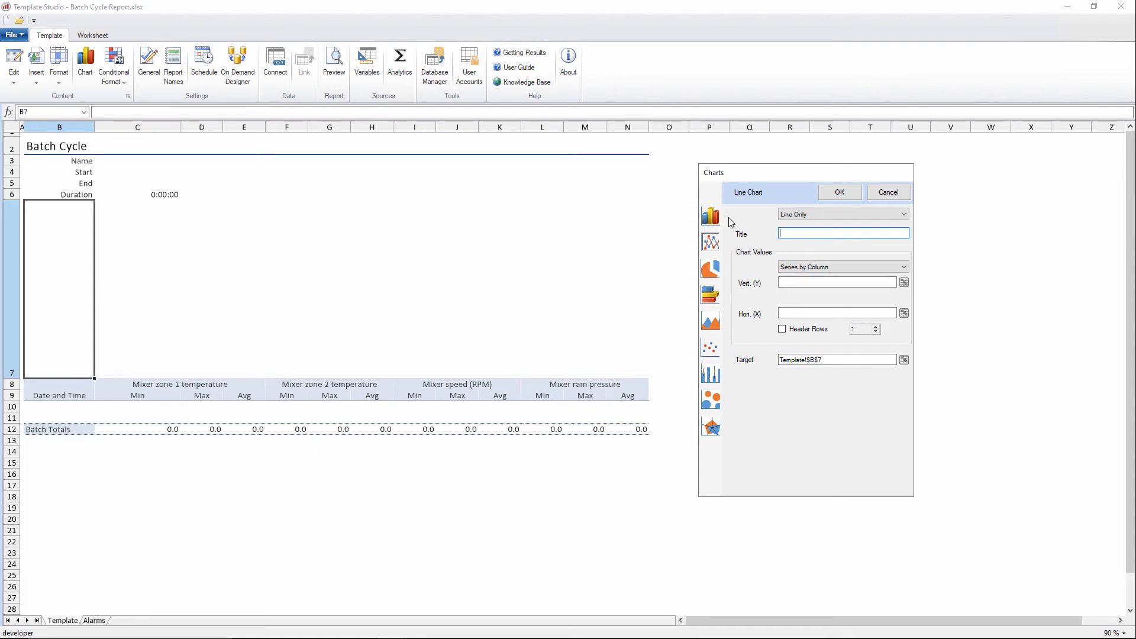
{"action": "type", "text": "Mixer Trend"}
Step: Rename the zone 1 and zone 2 Avg column headers to Z1 Avg and Z2 Avg
{"action": "left_click", "coordinate": [250, 396]}
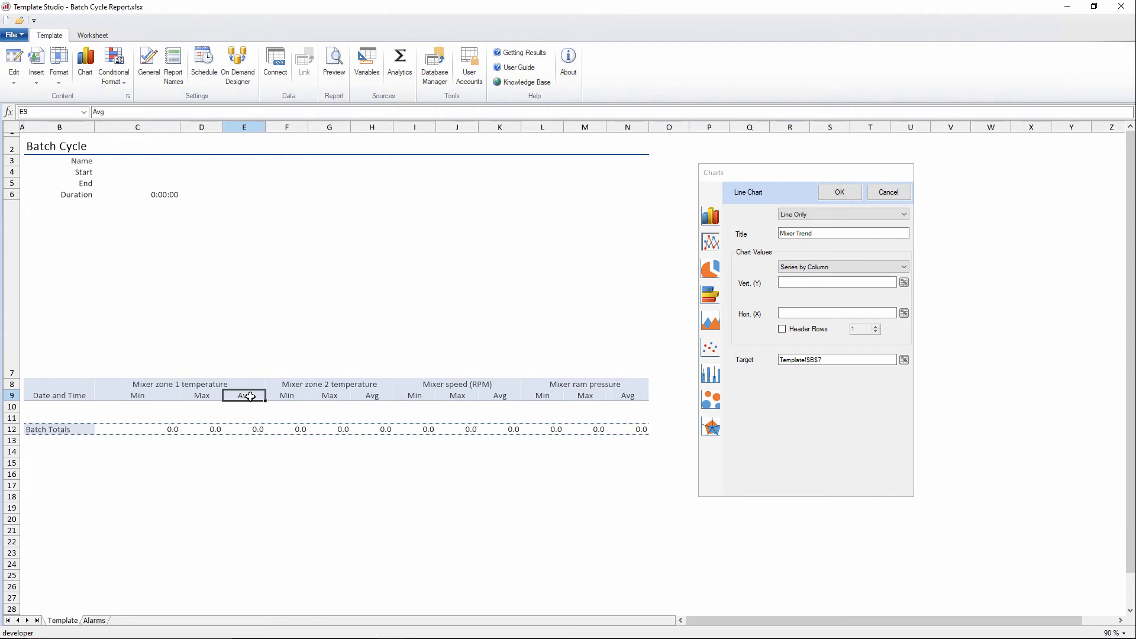
{"action": "type", "text": "Z1"}
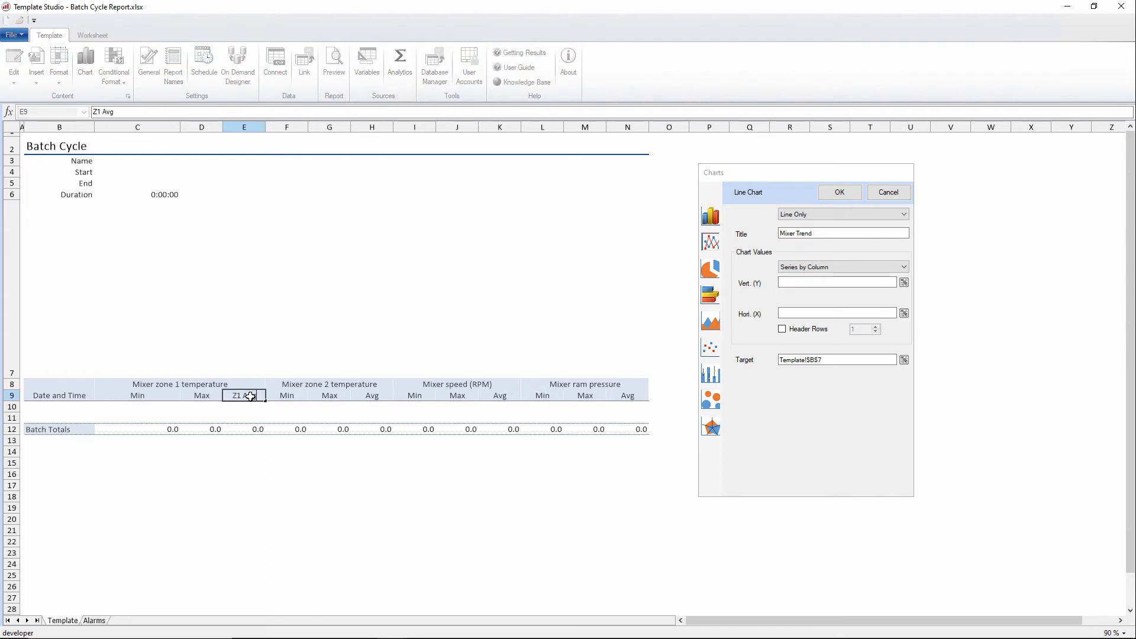
{"action": "type", "text": " Avg"}
{"action": "key", "text": "Return"}
{"action": "key", "text": "Right"}
{"action": "key", "text": "Right"}
{"action": "key", "text": "Right"}
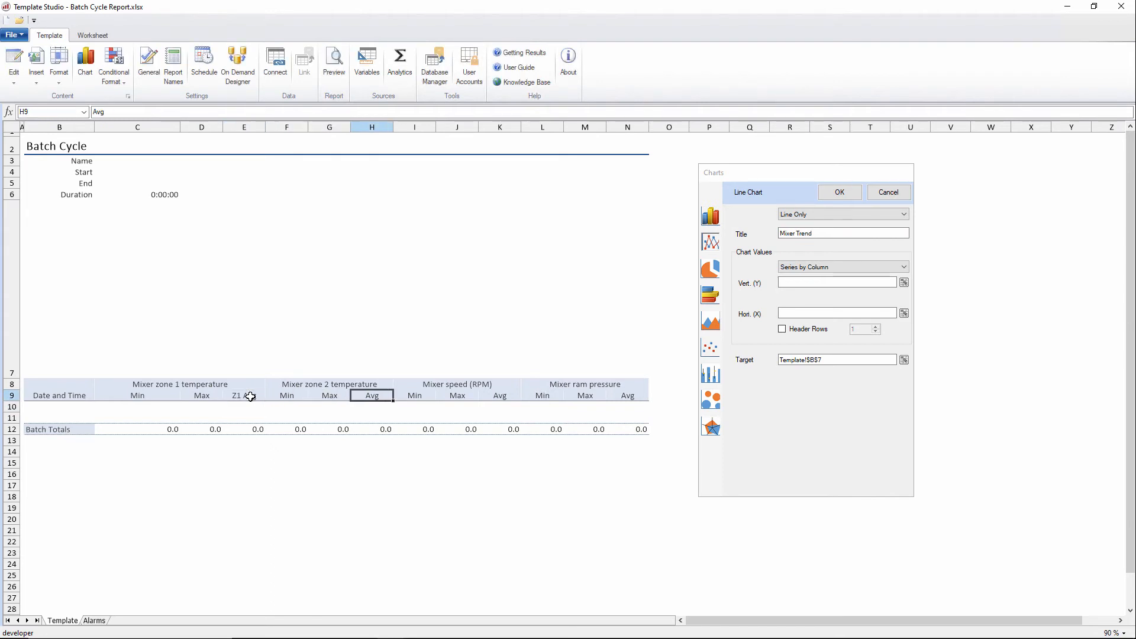
{"action": "type", "text": "Z2"}
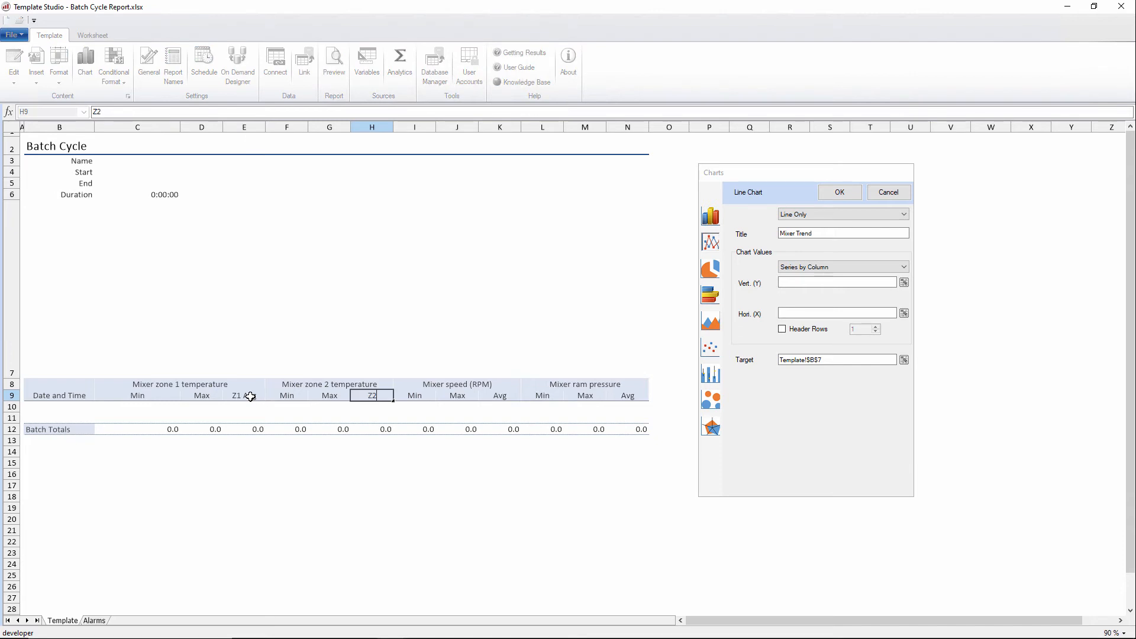
{"action": "type", "text": " Avg"}
{"action": "key", "text": "Return"}
{"action": "key", "text": "Left"}
{"action": "key", "text": "Left"}
{"action": "key", "text": "Left"}
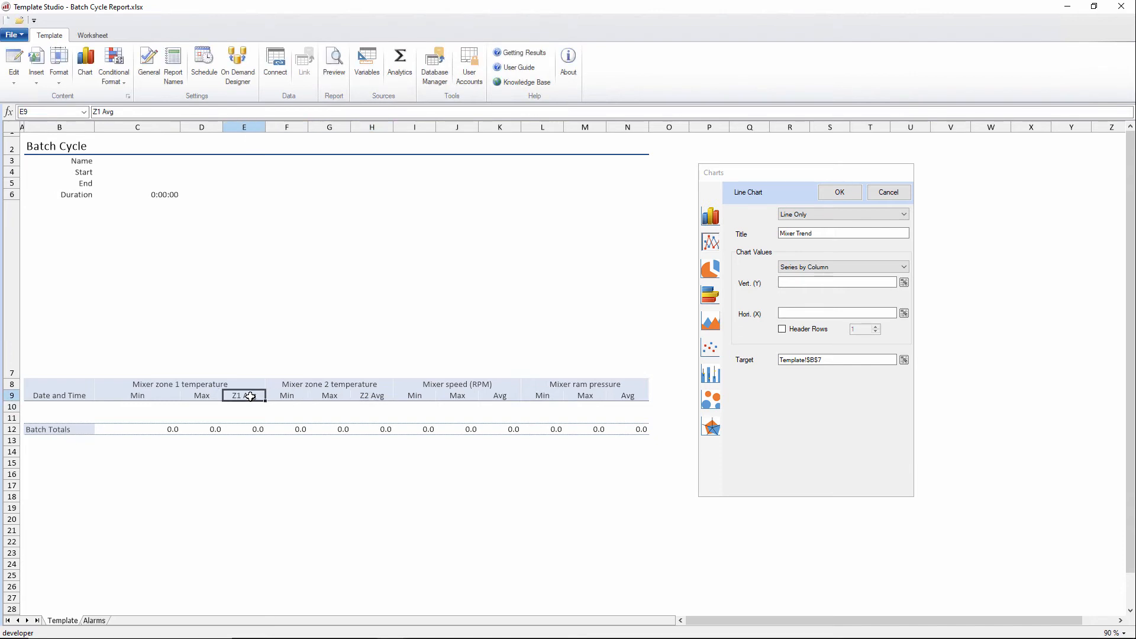
Step: Set the chart's vertical values to E9:E11 and H9:H11 and enable one header row
{"action": "left_click", "coordinate": [797, 284]}
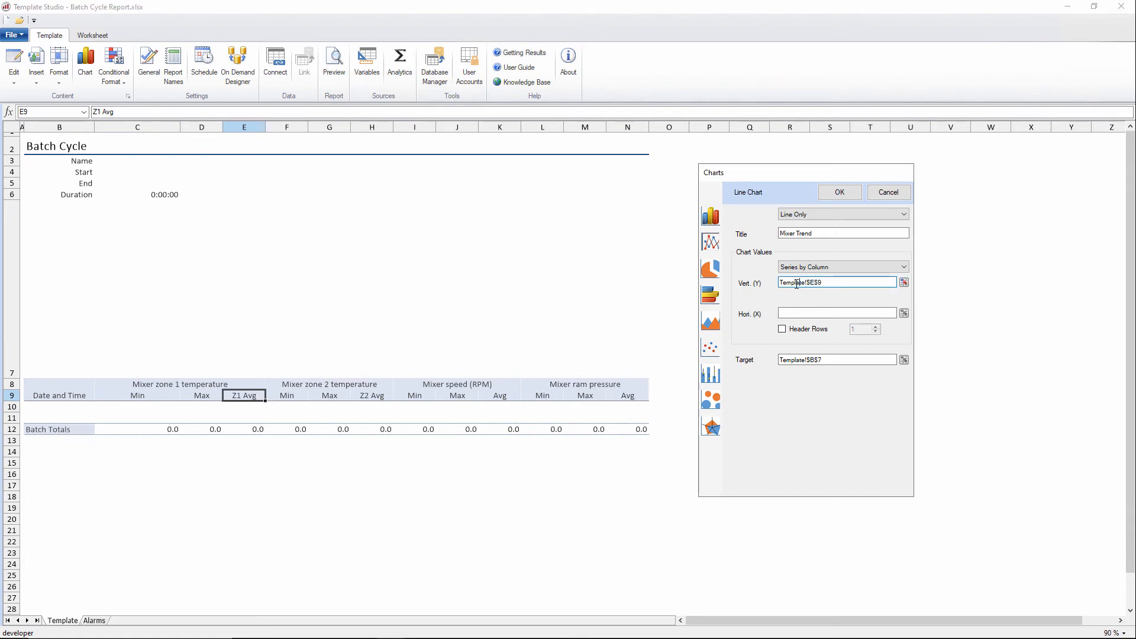
{"action": "left_click_drag", "start_coordinate": [250, 396], "coordinate": [250, 421]}
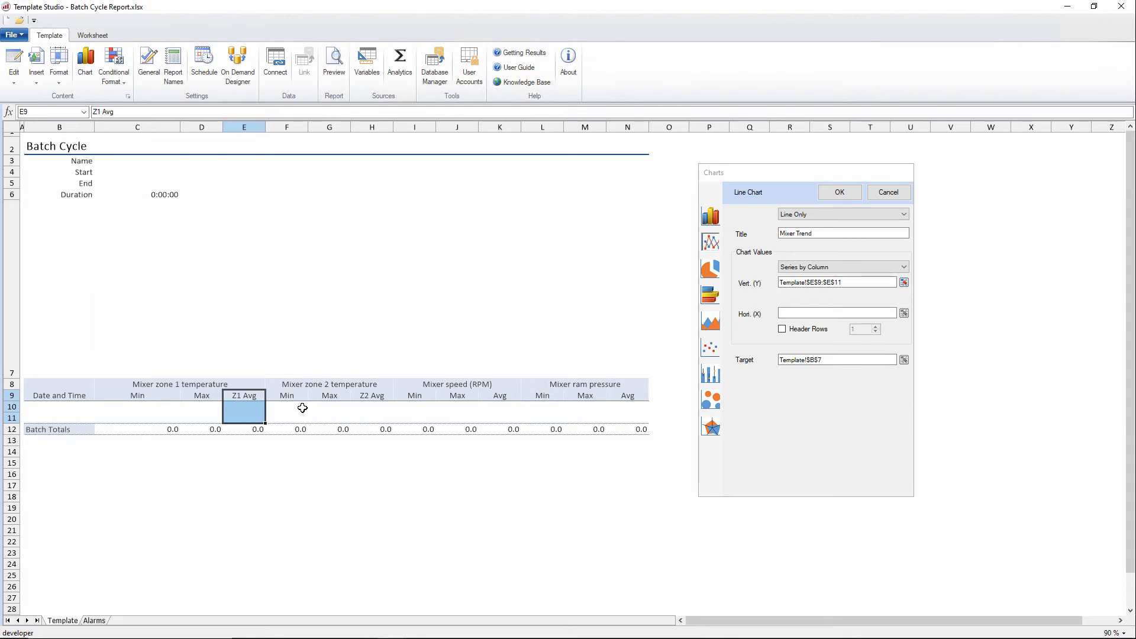
{"action": "left_click_drag", "start_coordinate": [375, 395], "coordinate": [376, 417]}
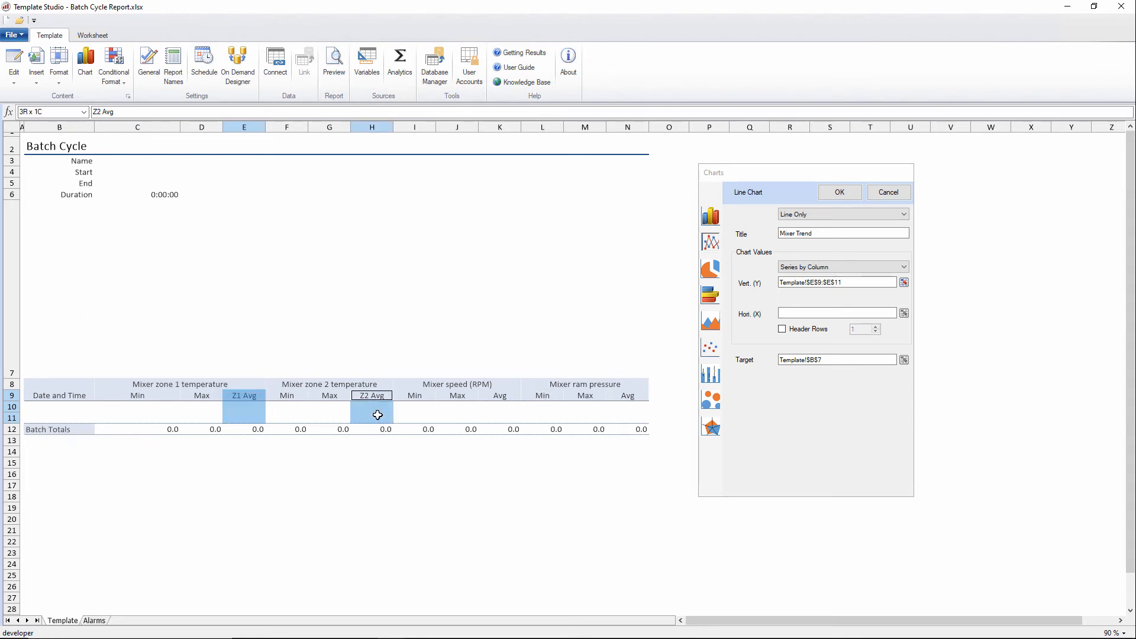
{"action": "left_click", "coordinate": [782, 329]}
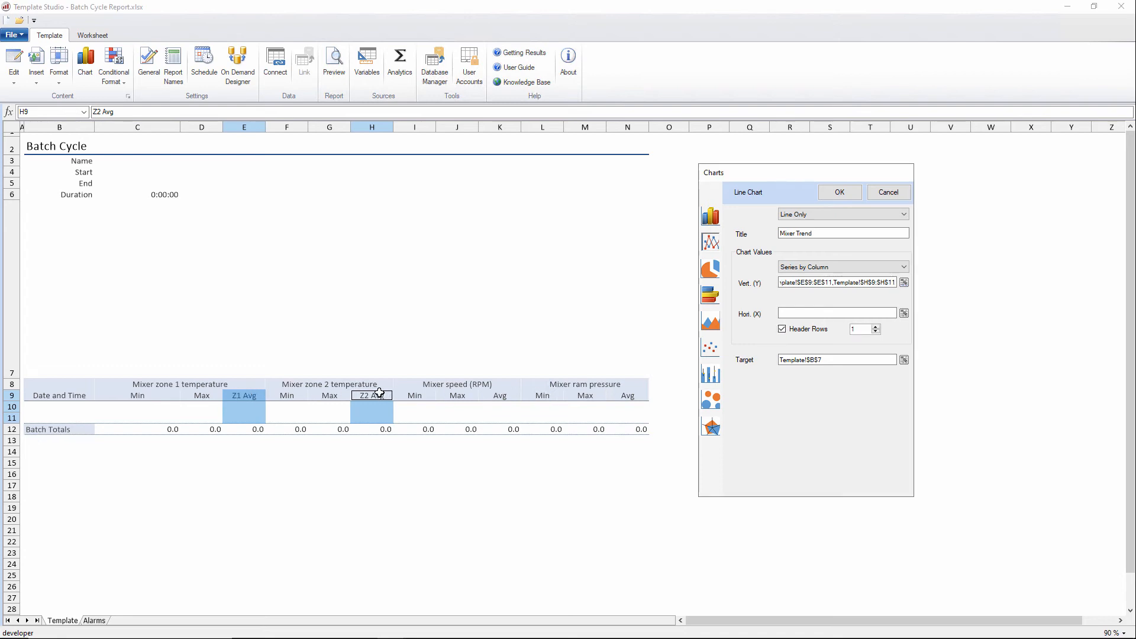
Step: Replace the chart's horizontal values with B9:B11 and create the chart
{"action": "left_click", "coordinate": [805, 313]}
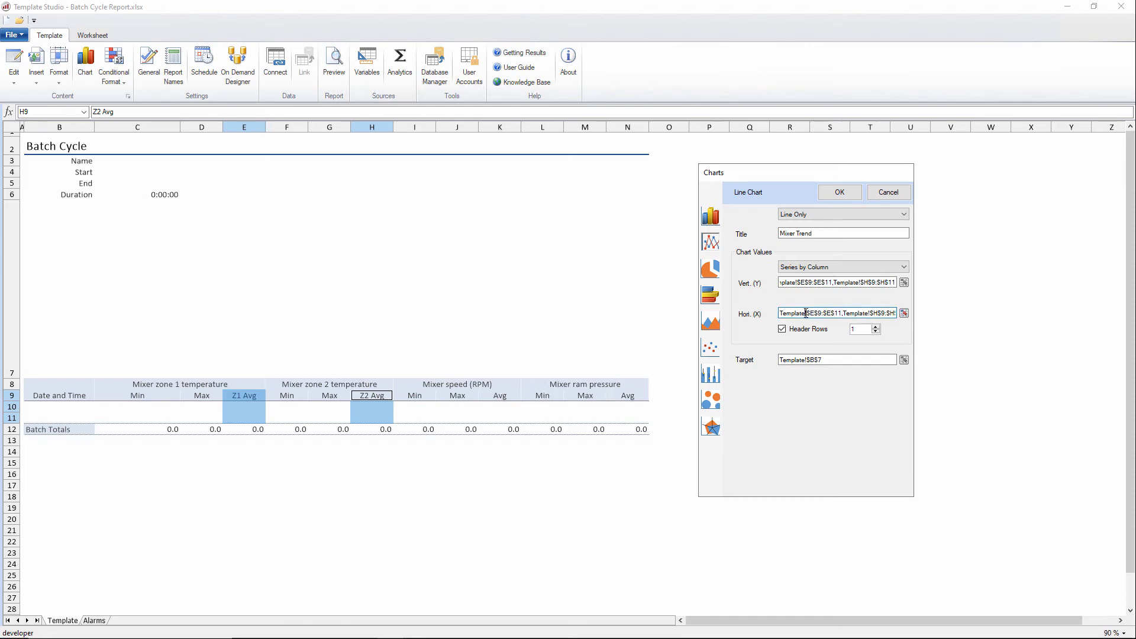
{"action": "key", "text": "ctrl+a"}
{"action": "key", "text": "BackSpace"}
{"action": "left_click_drag", "start_coordinate": [65, 395], "coordinate": [62, 419]}
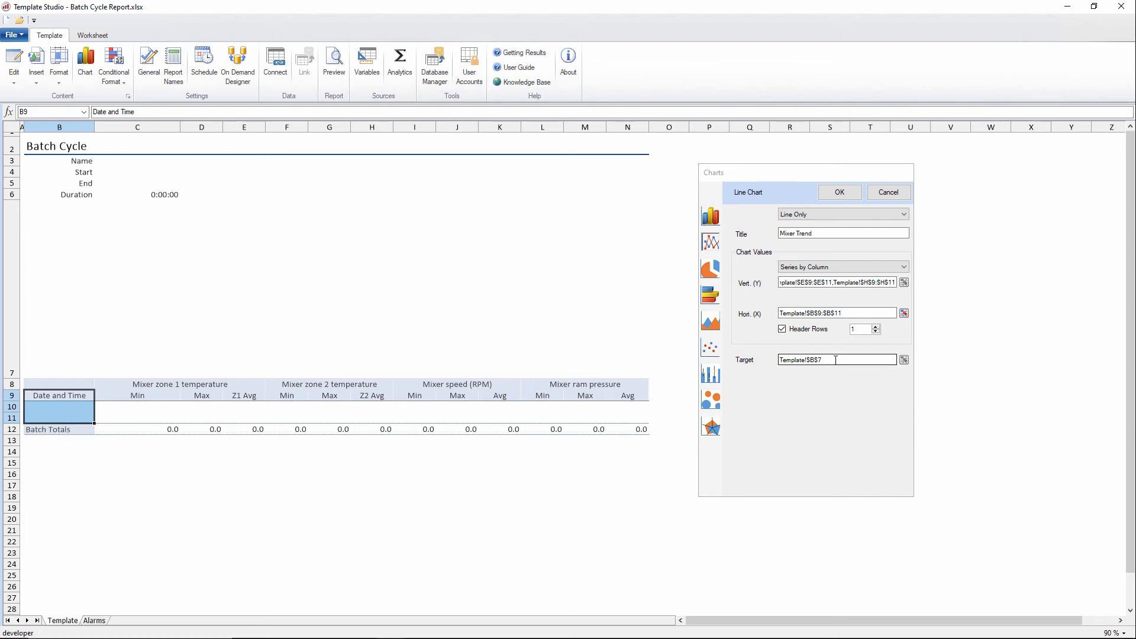
{"action": "left_click", "coordinate": [839, 192]}
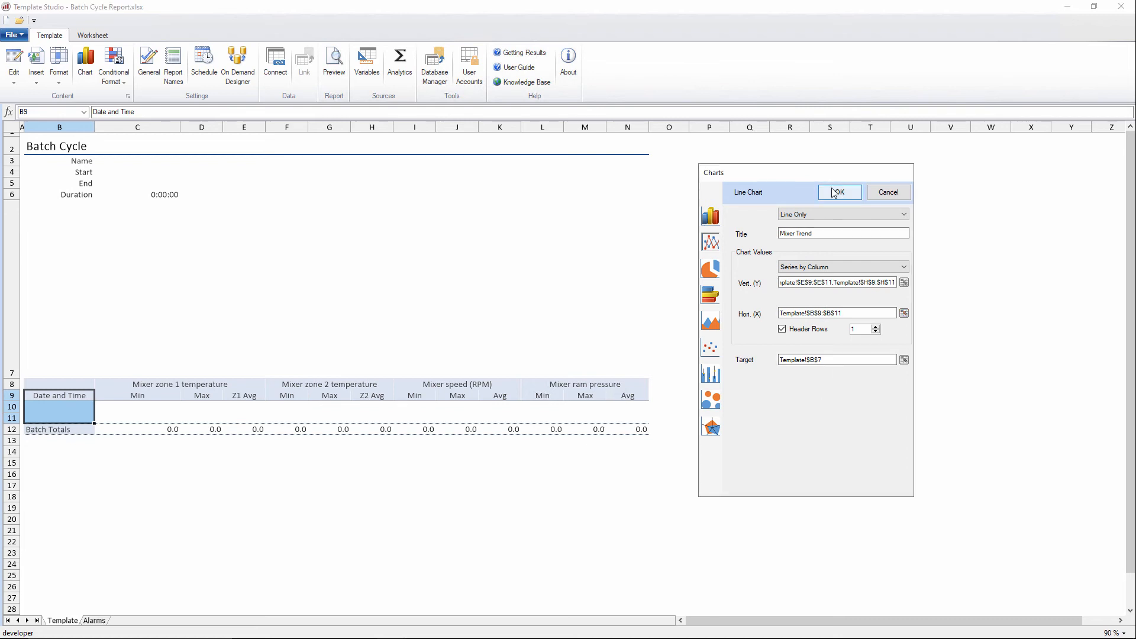
Step: Resize the chart to span the enlarged row 7 and move its legend to the top
{"action": "left_click_drag", "start_coordinate": [261, 437], "coordinate": [649, 377]}
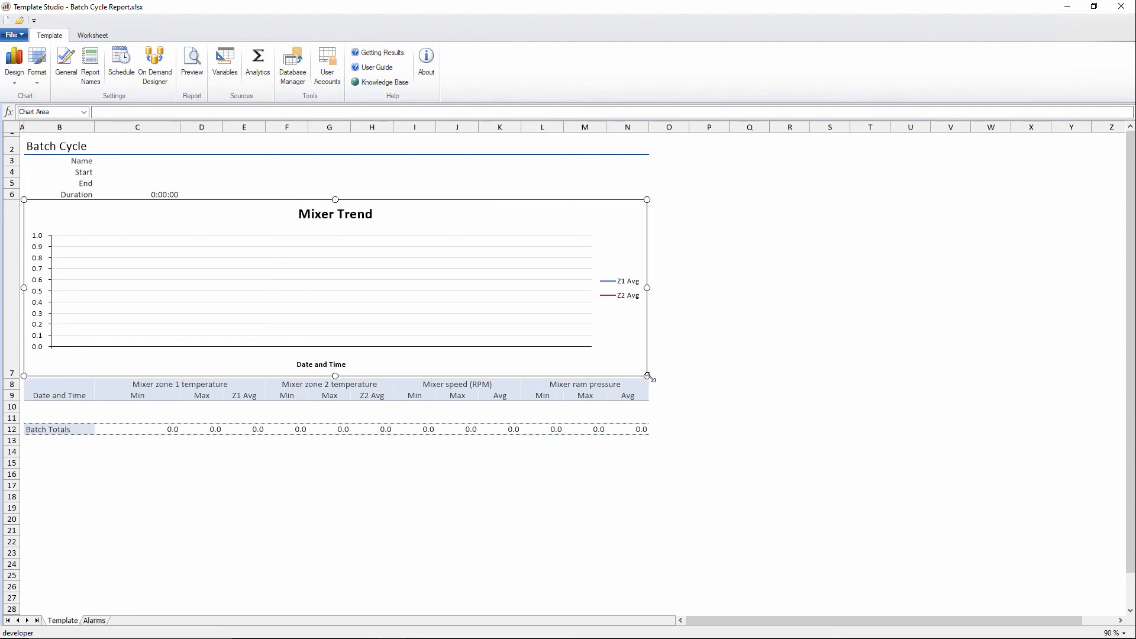
{"action": "right_click", "coordinate": [618, 312]}
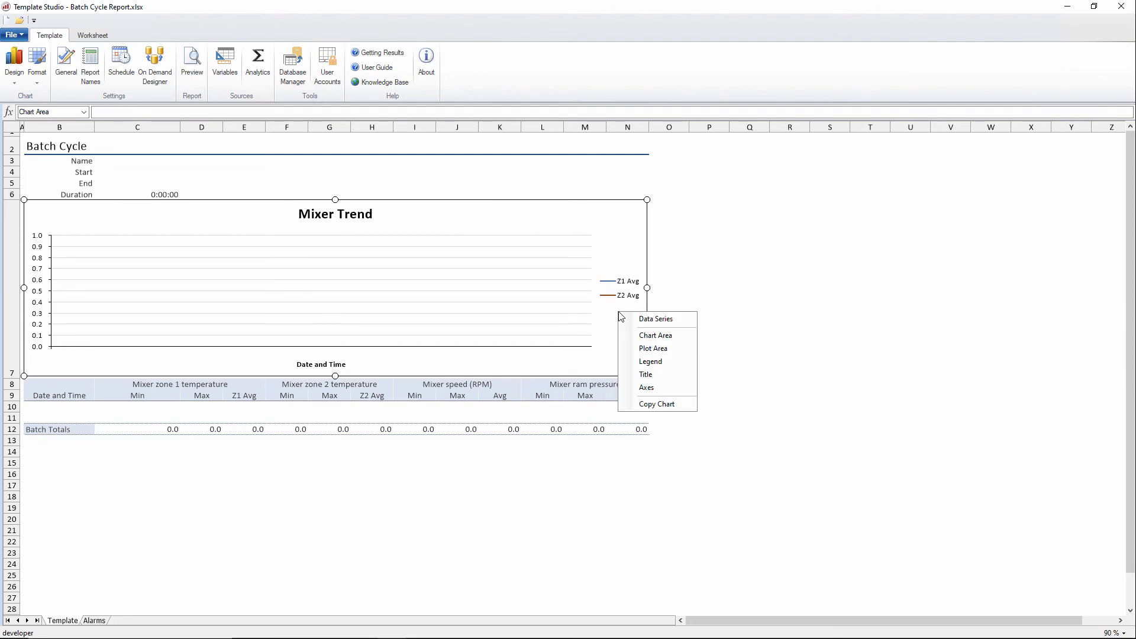
{"action": "left_click", "coordinate": [650, 361]}
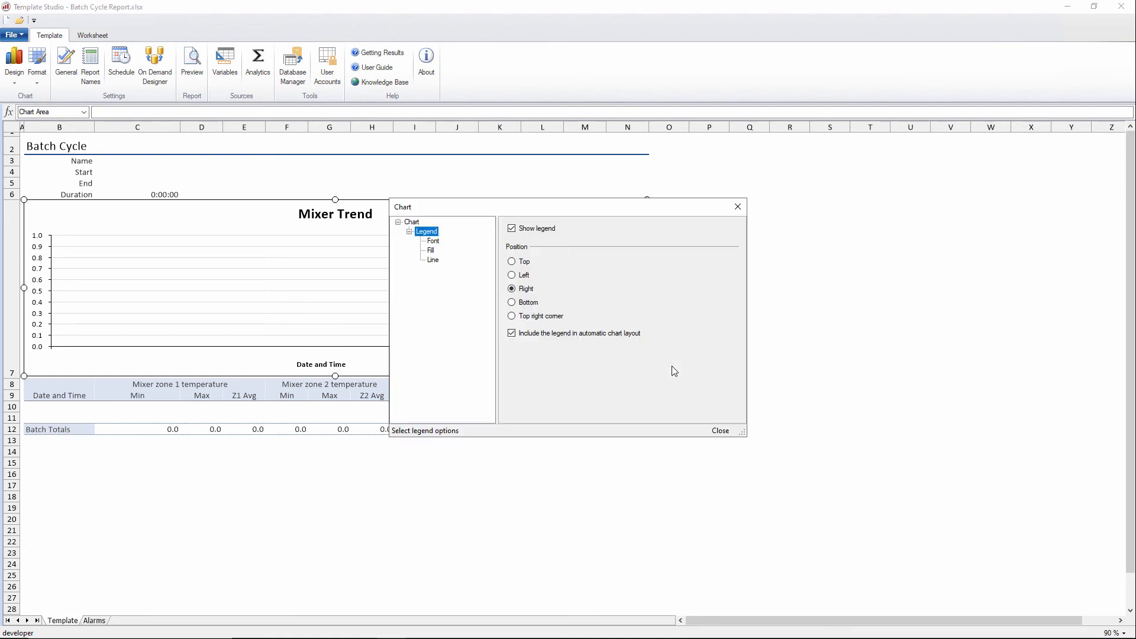
{"action": "left_click", "coordinate": [512, 263]}
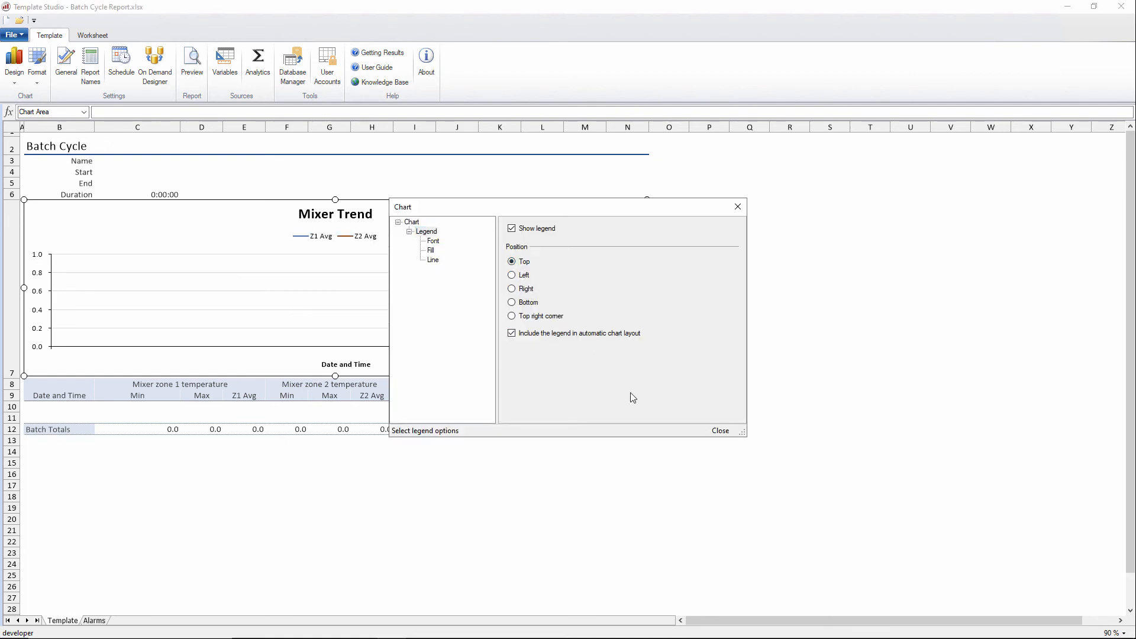
{"action": "left_click", "coordinate": [721, 432]}
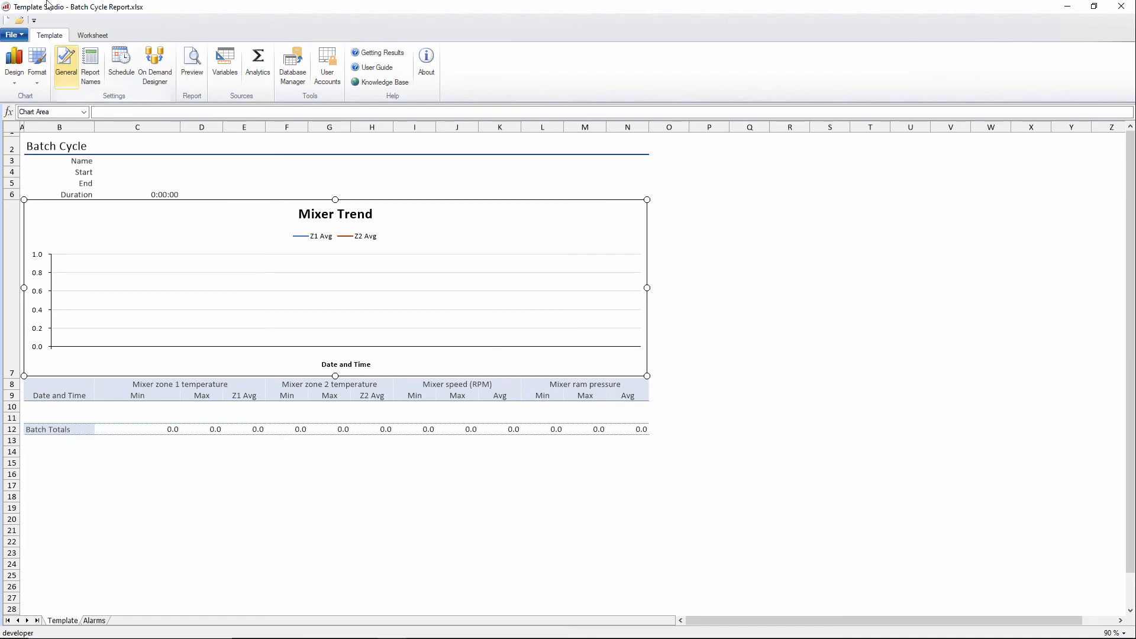
Step: Save the template workbook and close the template editor
{"action": "left_click", "coordinate": [19, 38]}
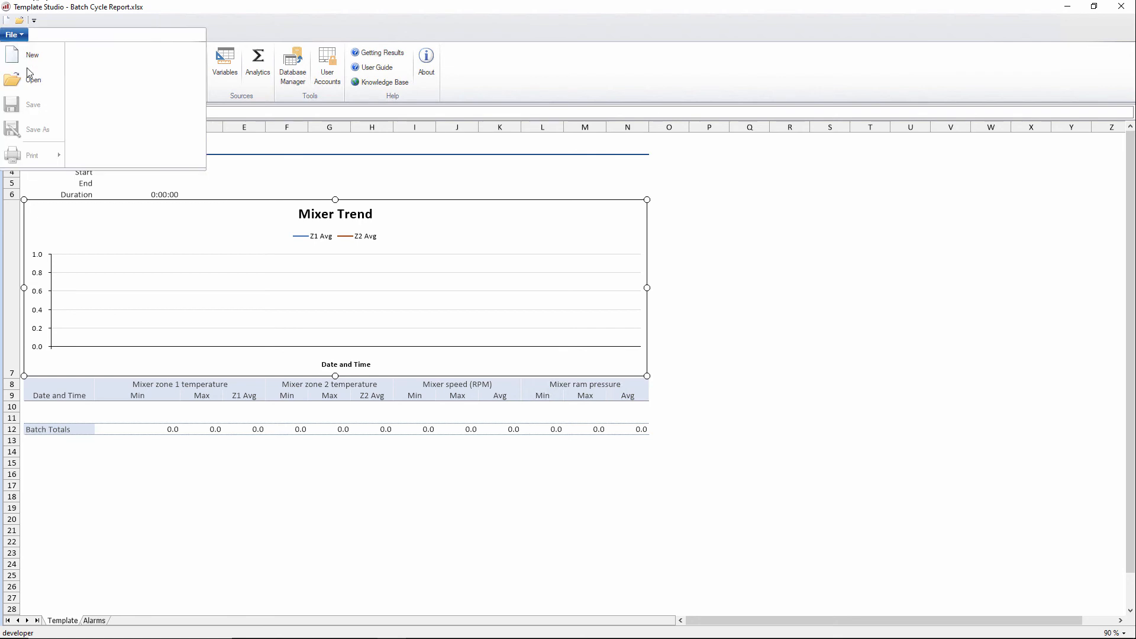
{"action": "left_click", "coordinate": [64, 450]}
{"action": "left_click", "coordinate": [17, 38]}
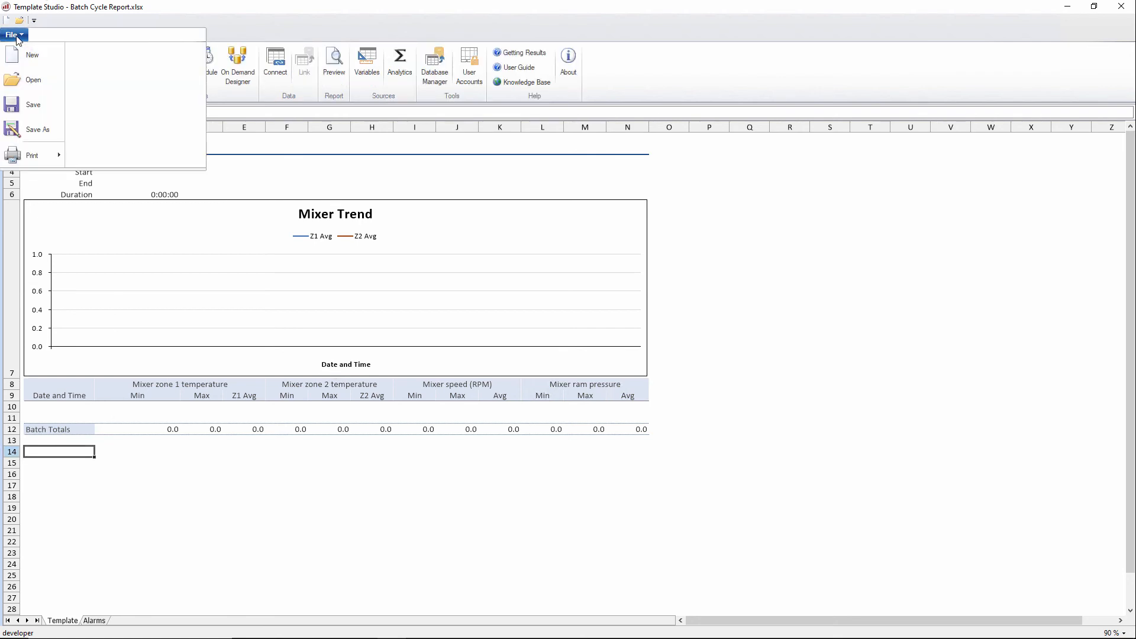
{"action": "left_click", "coordinate": [32, 106]}
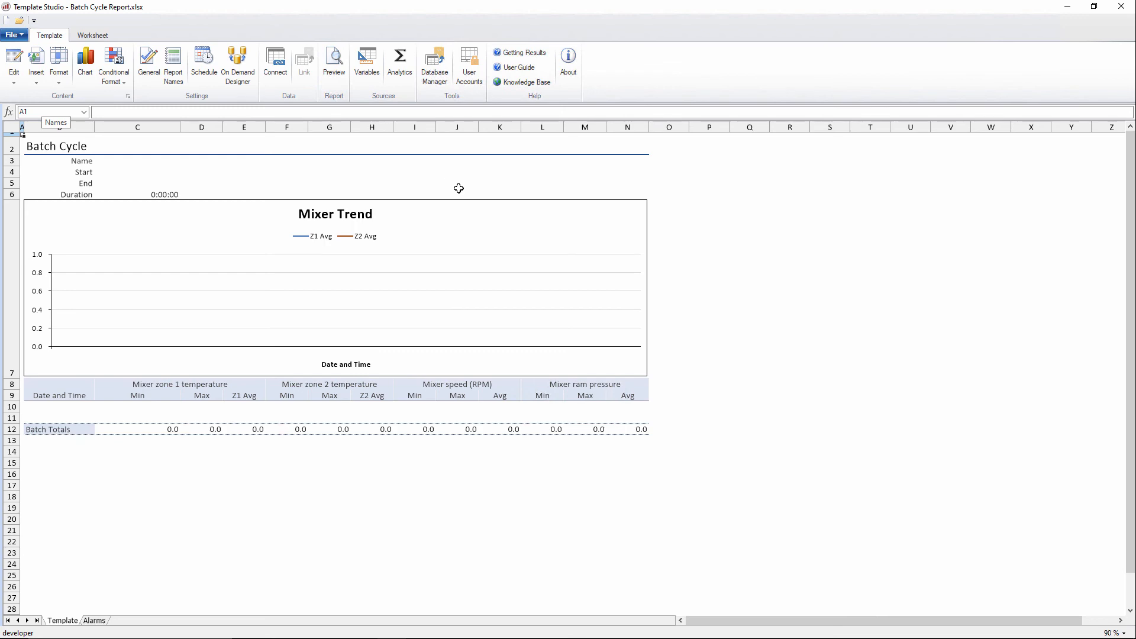
{"action": "left_click", "coordinate": [1121, 9]}
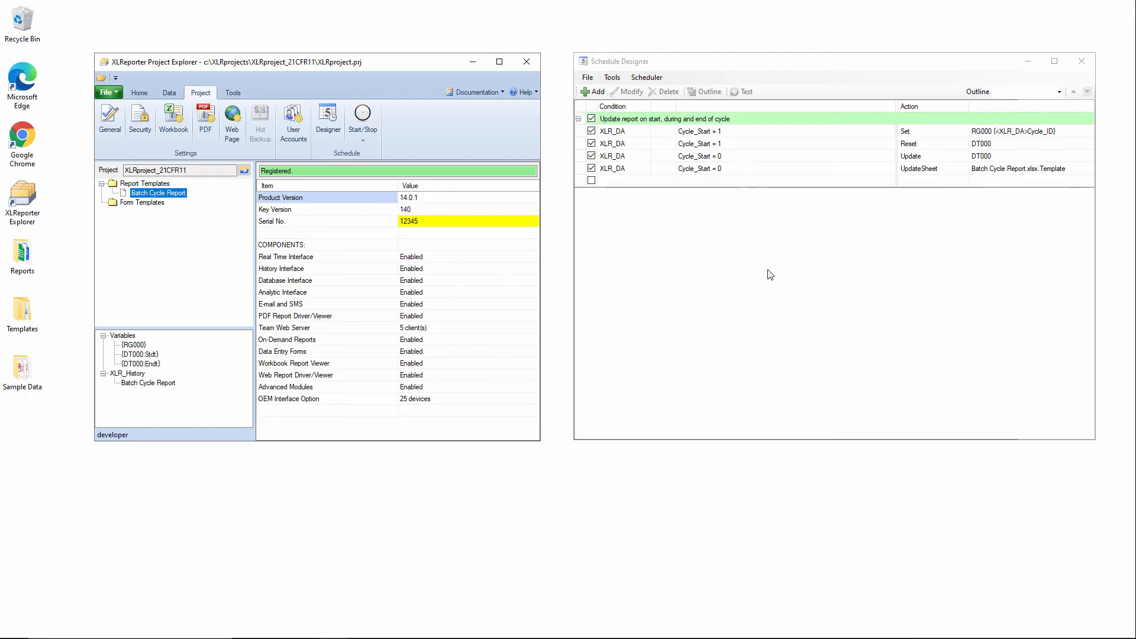
Step: Change the last cycle schedule's action to Update Workbook using the Batch Cycle Report.xlsx workbook
{"action": "left_click", "coordinate": [840, 171]}
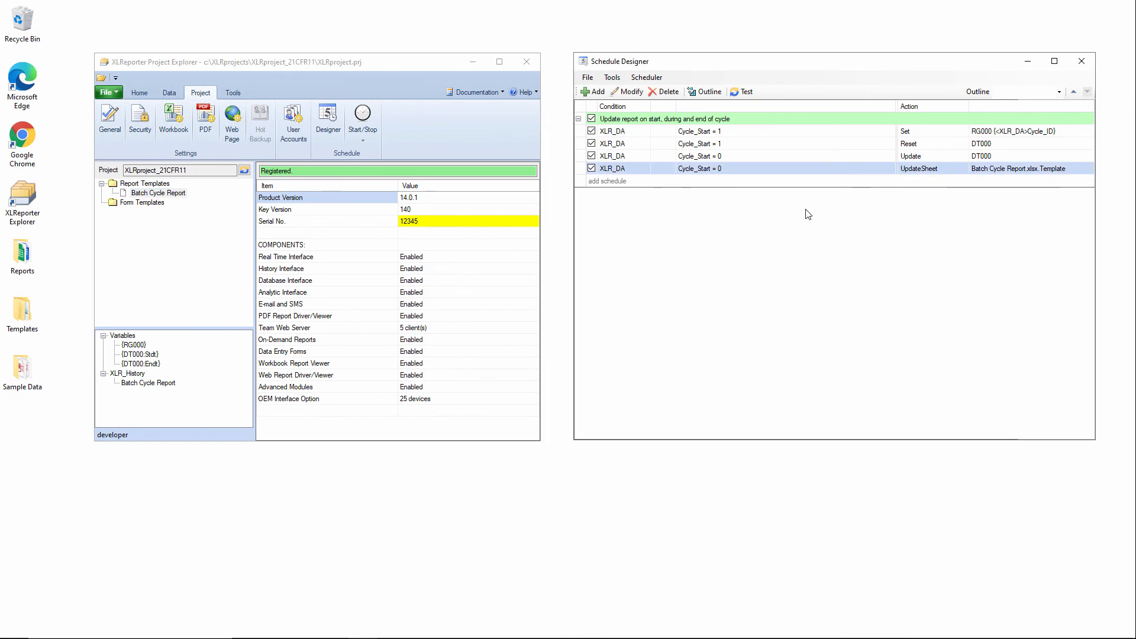
{"action": "left_click", "coordinate": [628, 93]}
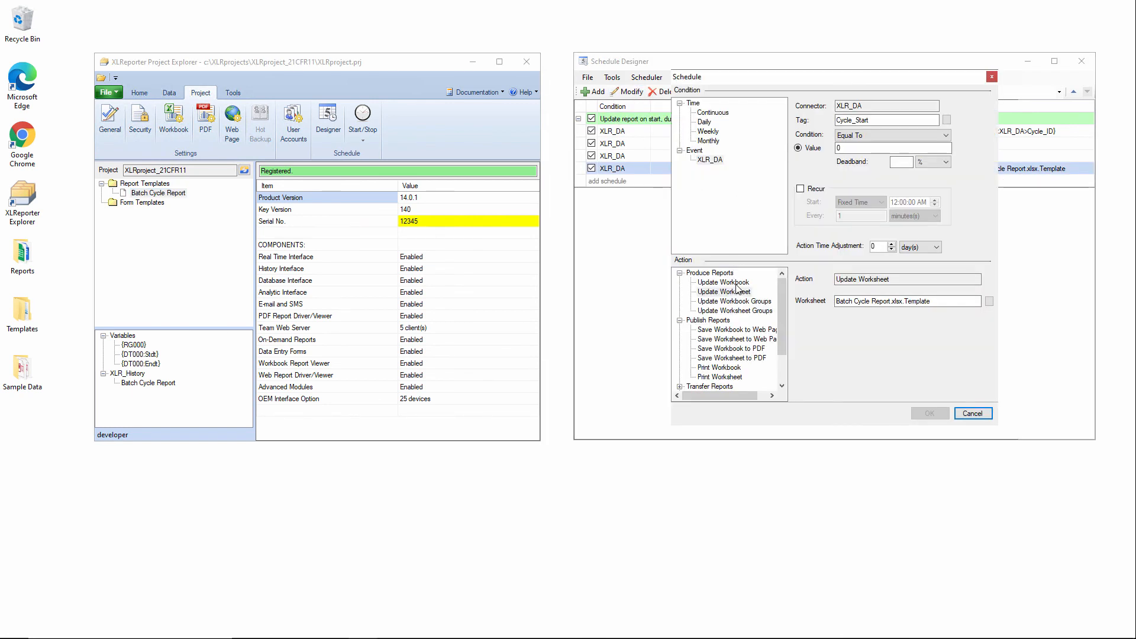
{"action": "left_click", "coordinate": [734, 282]}
{"action": "left_click", "coordinate": [990, 301]}
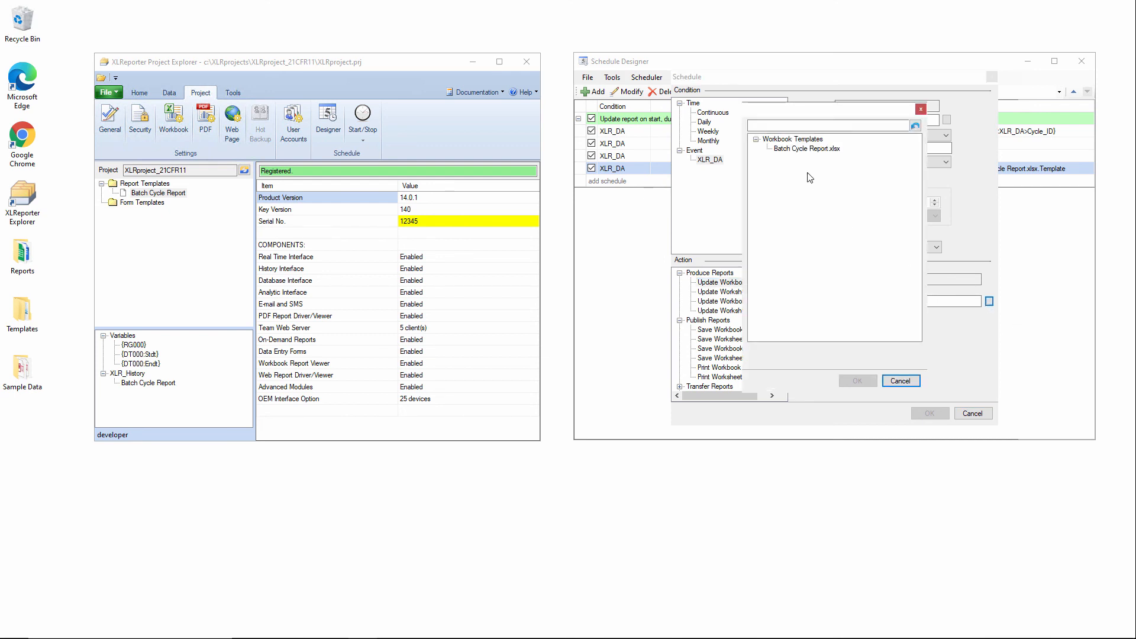
{"action": "left_click", "coordinate": [804, 150]}
{"action": "left_click", "coordinate": [857, 379]}
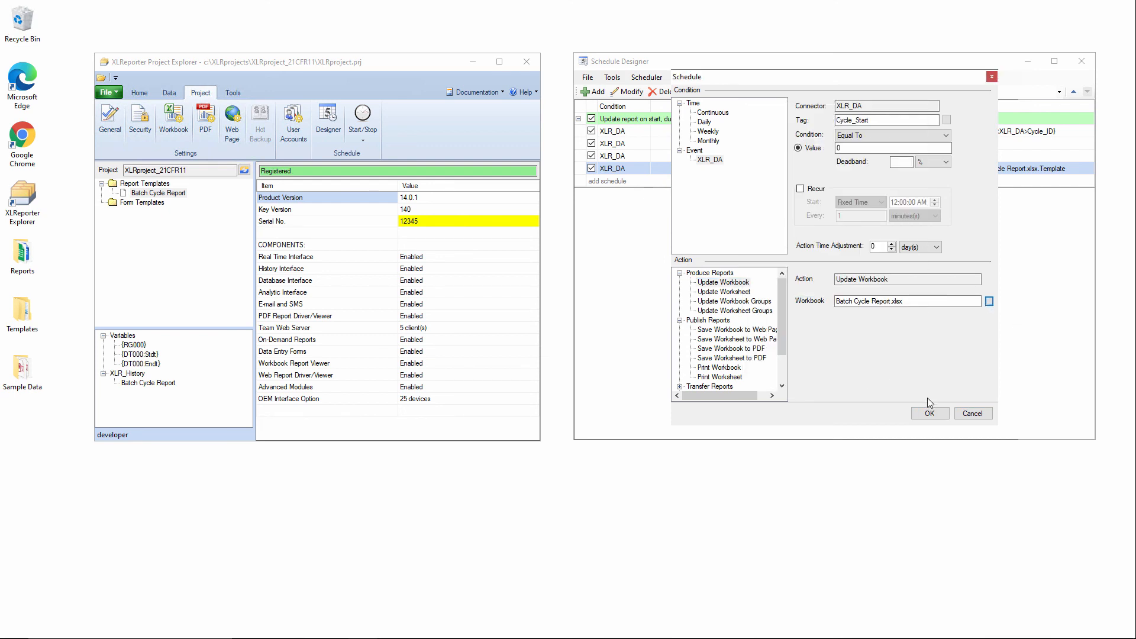
{"action": "left_click", "coordinate": [929, 413]}
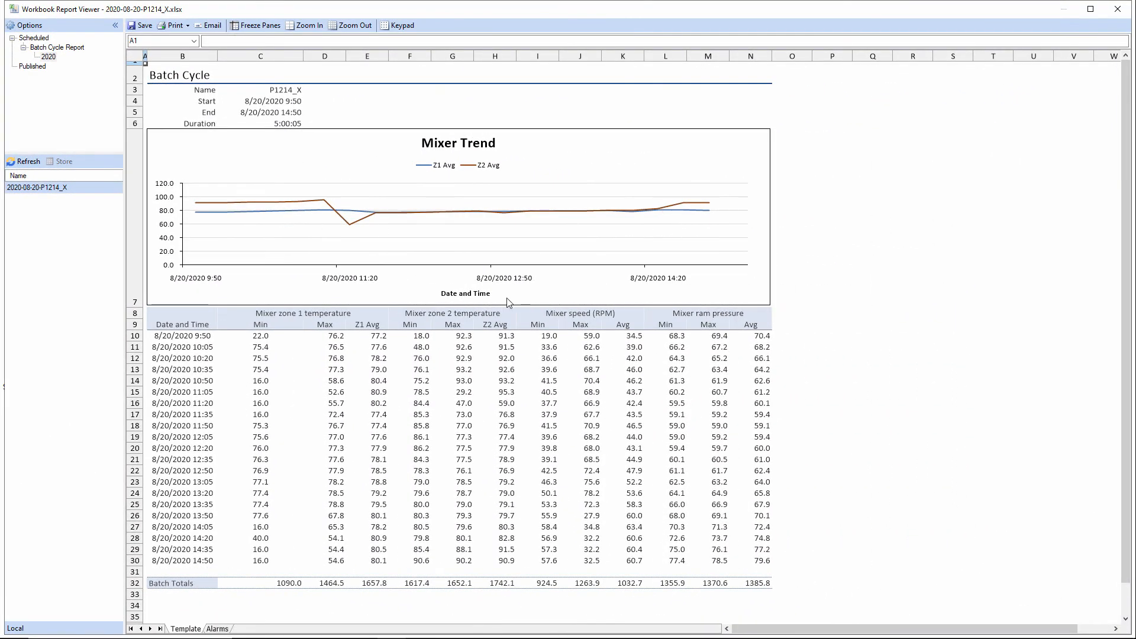
Step: Open the generated report's Alarms sheet and scroll through the alarm records to the end of the list
{"action": "left_click", "coordinate": [224, 629]}
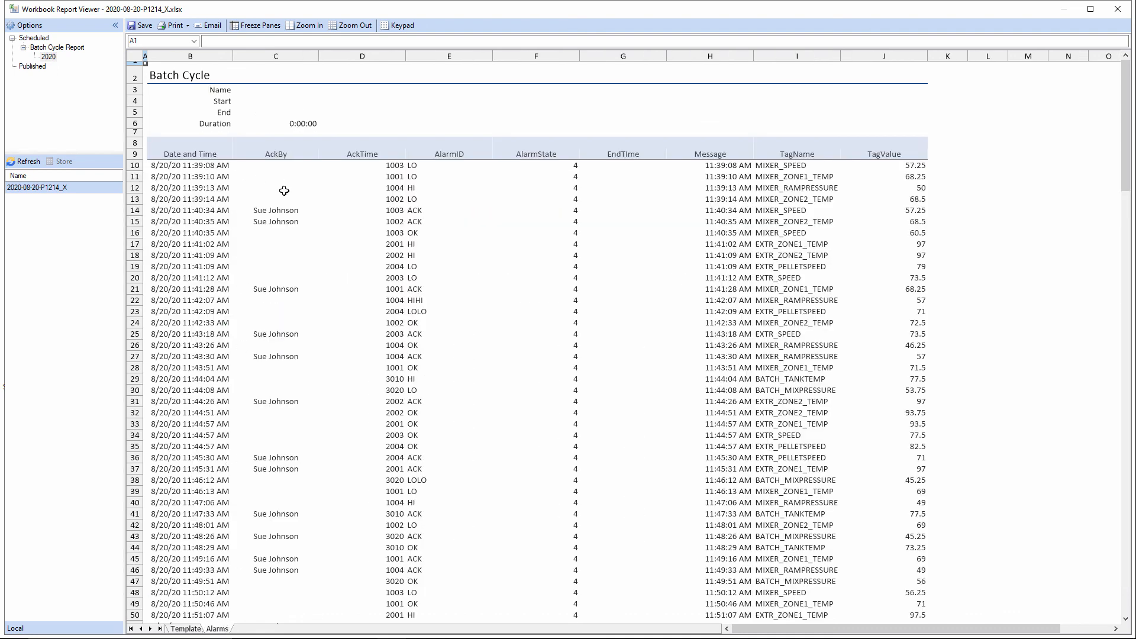
{"action": "scroll", "coordinate": [284, 191], "scroll_direction": "down", "scroll_amount": 19}
{"action": "scroll", "coordinate": [247, 304], "scroll_direction": "down", "scroll_amount": 1}
{"action": "left_click", "coordinate": [246, 307]}
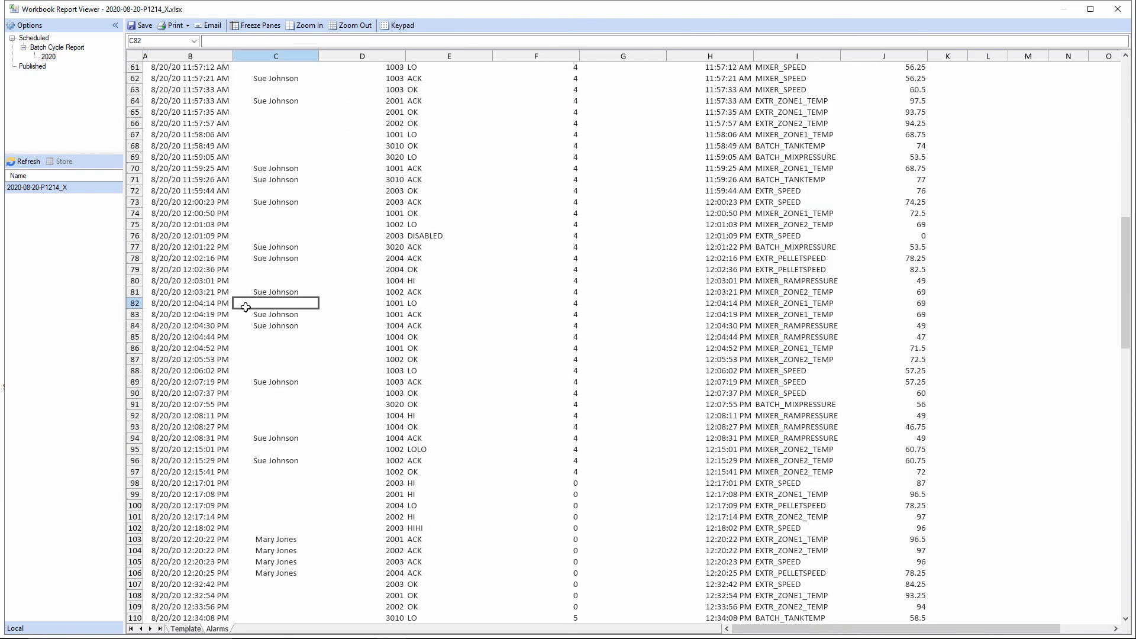
{"action": "key", "text": "Left"}
{"action": "key", "text": "ctrl+Down"}
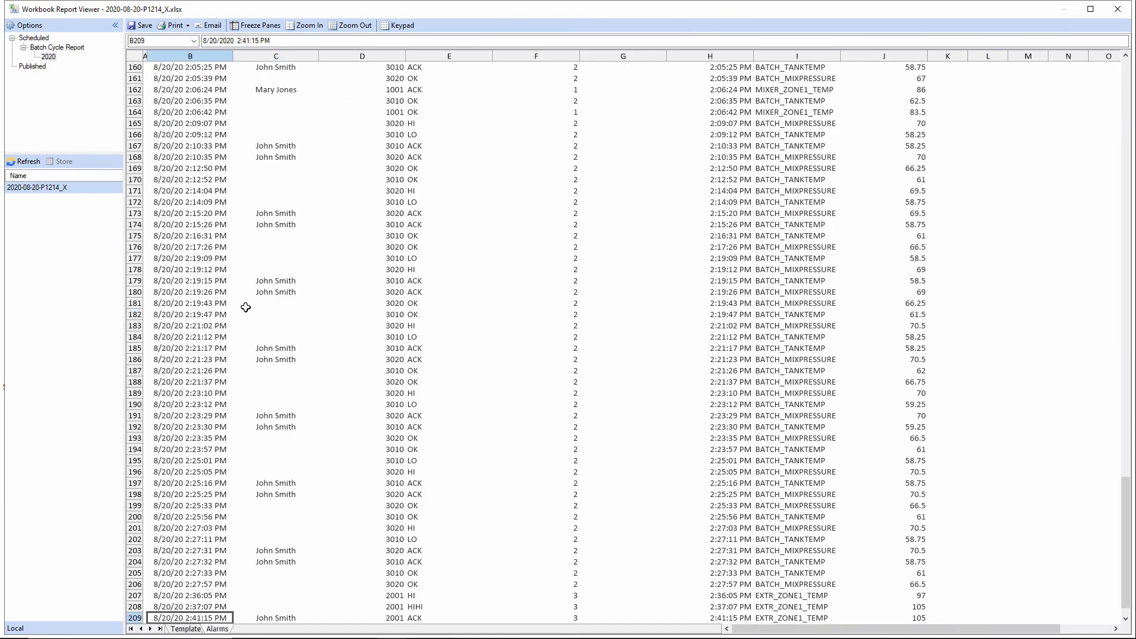
{"action": "scroll", "coordinate": [241, 306], "scroll_direction": "down", "scroll_amount": 3}
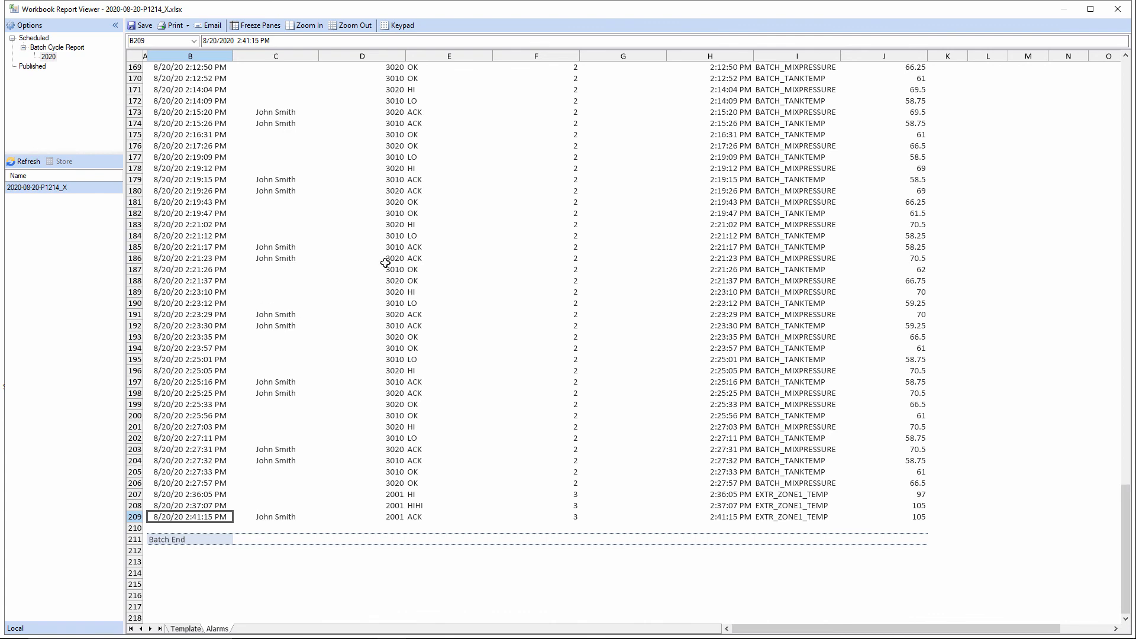